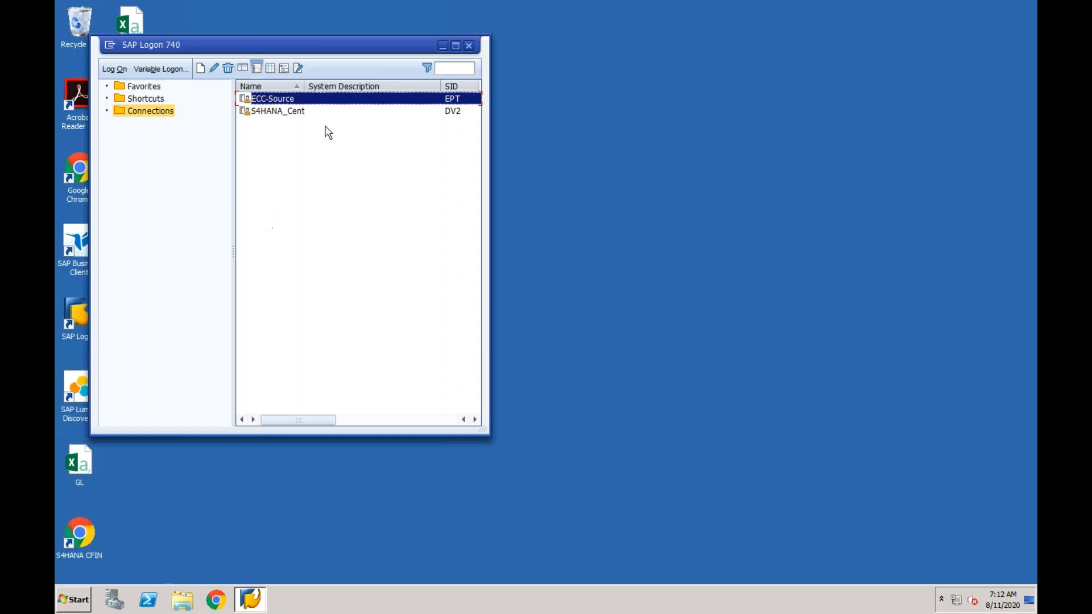
Log on to ECC-Source client 800 with the stored user name and the password
double_click(301, 111)
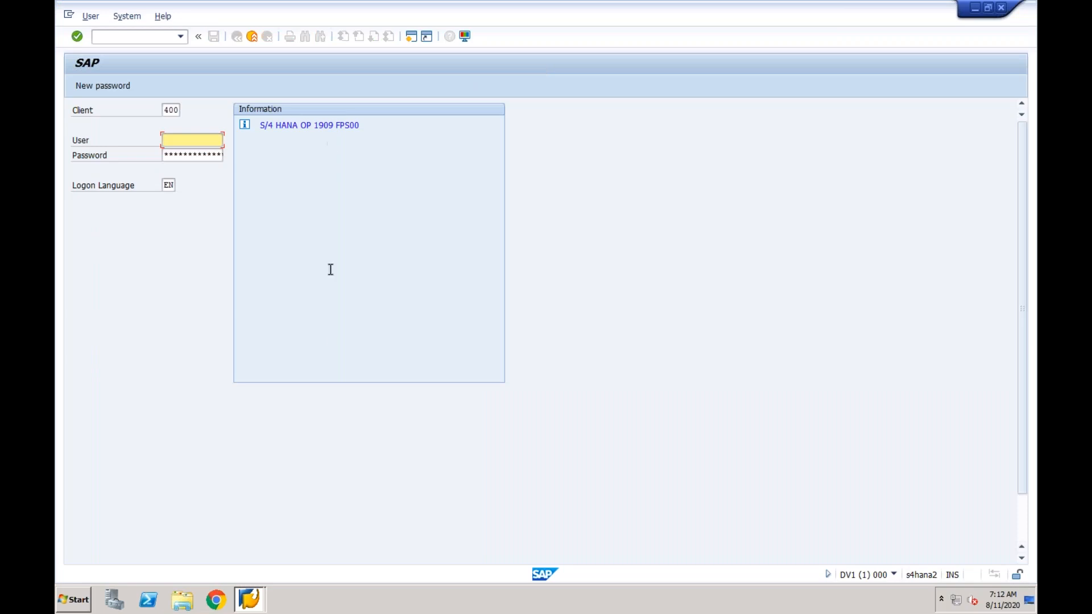
left_click(259, 600)
left_click(255, 553)
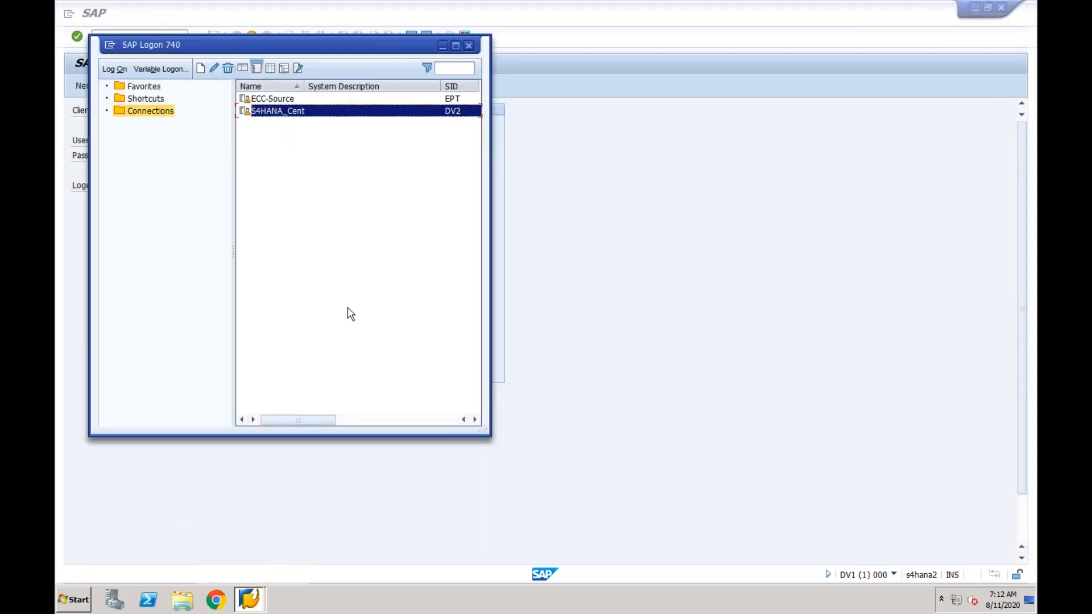
double_click(288, 100)
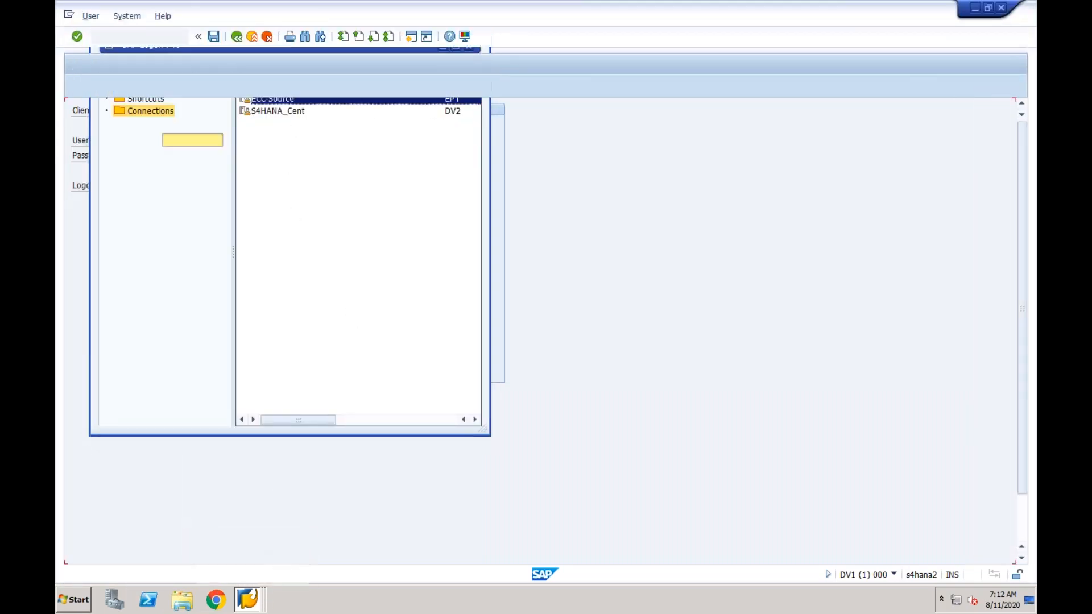
left_click(195, 139)
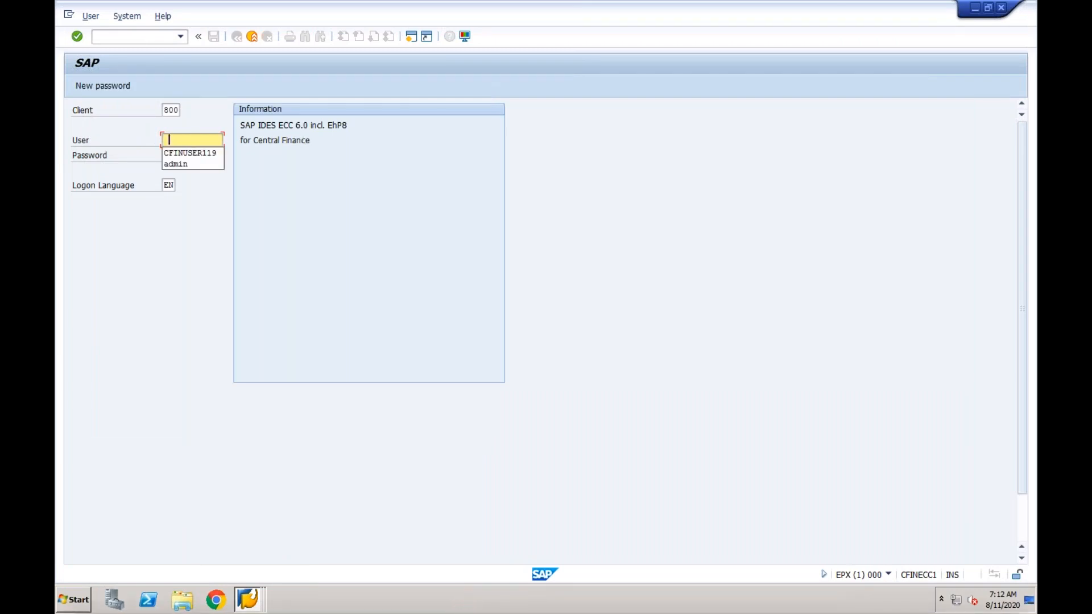
left_click(186, 154)
left_click(186, 153)
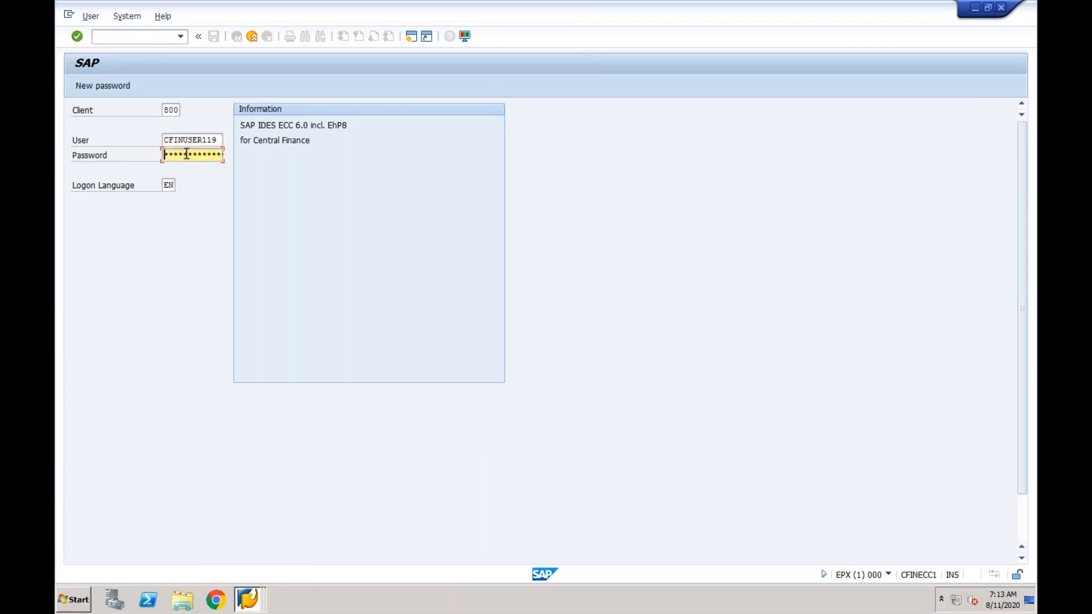
type("***")
key("Return")
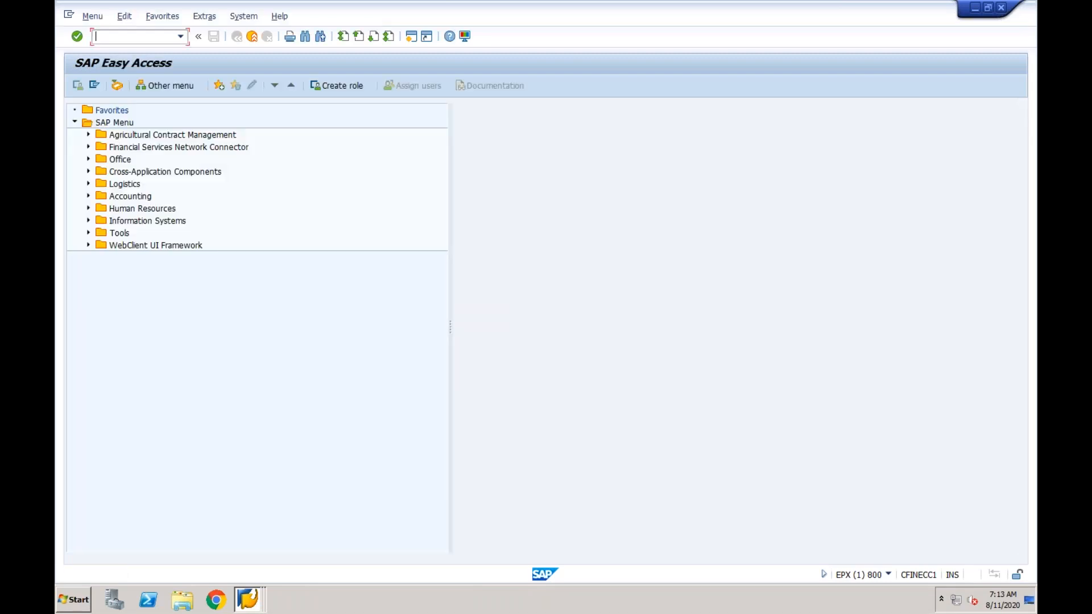
In FB60, select vendor 700006 through the vendor search for company code CF01
type("fb60")
key("Return")
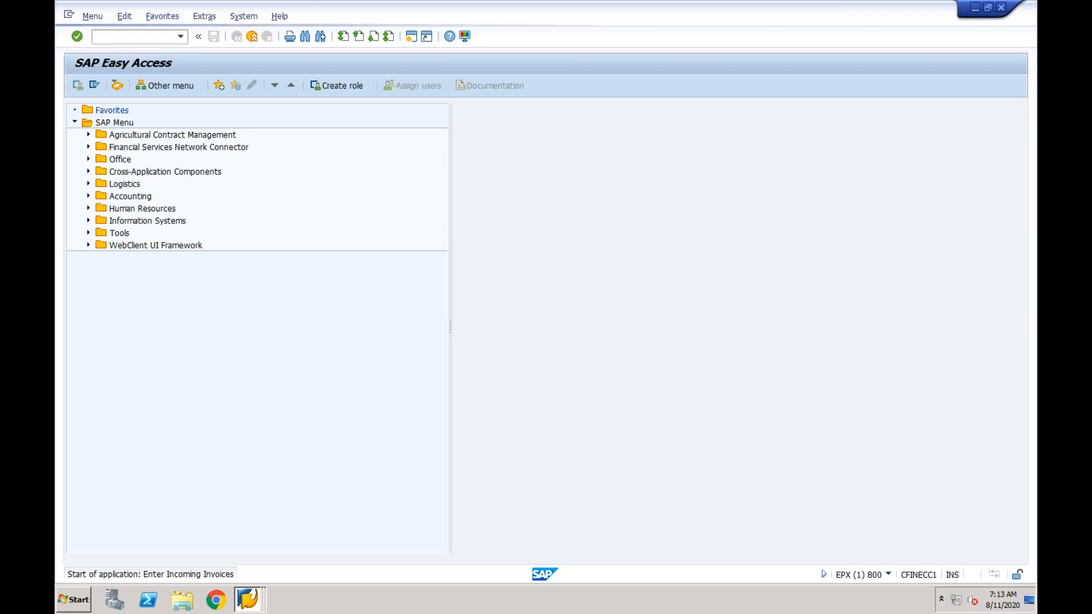
left_click(187, 153)
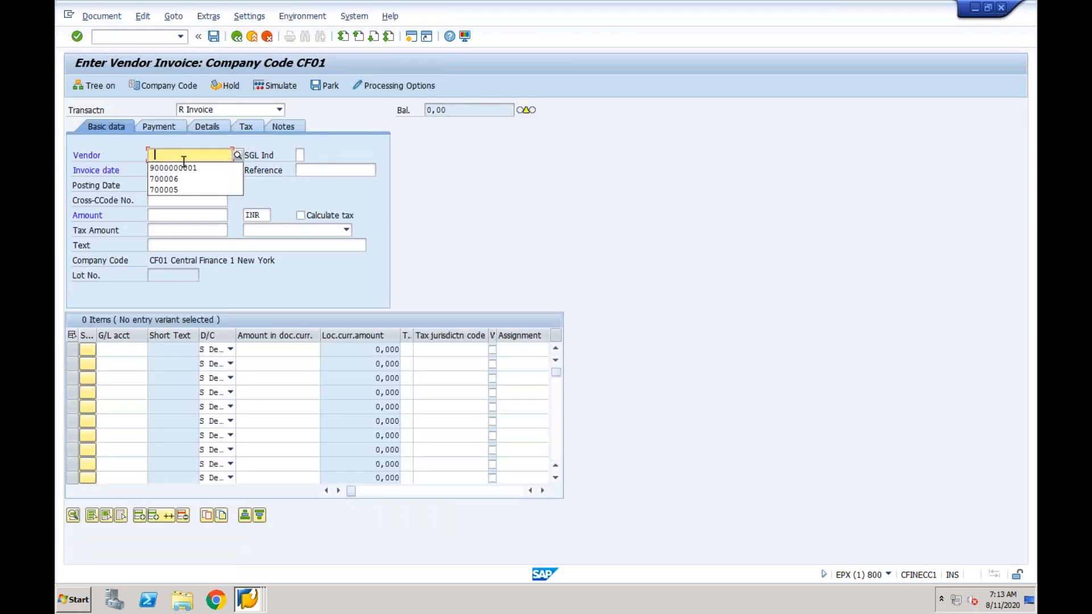
left_click(180, 170)
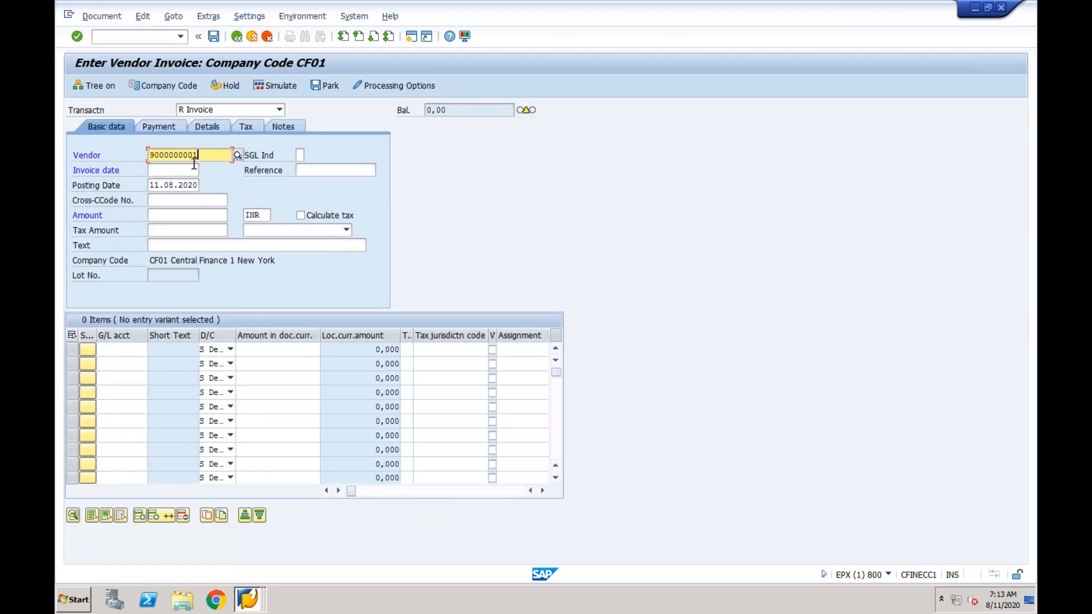
left_click(238, 155)
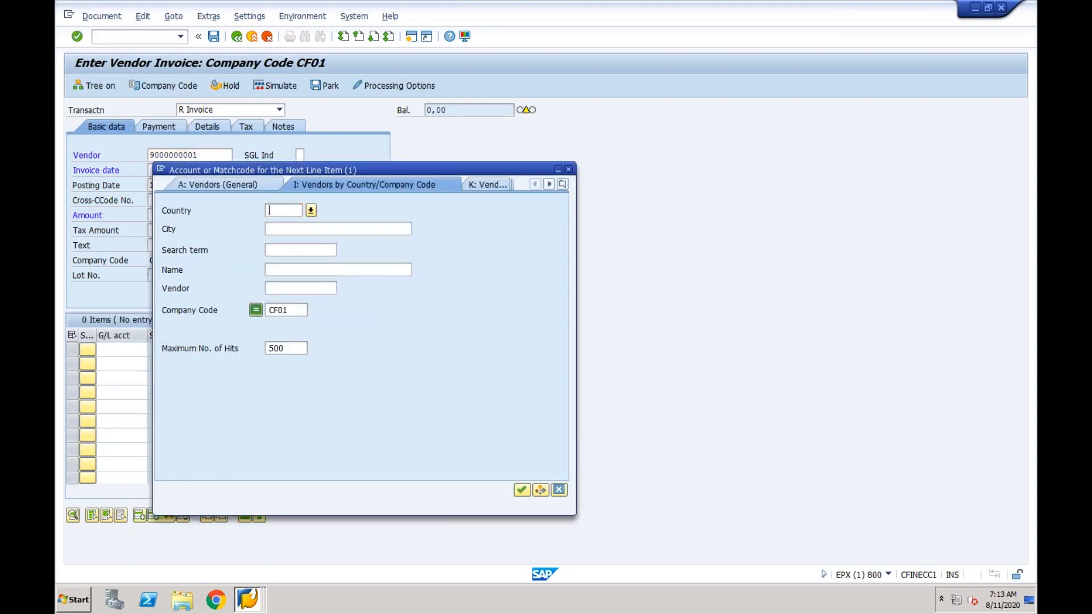
key("Return")
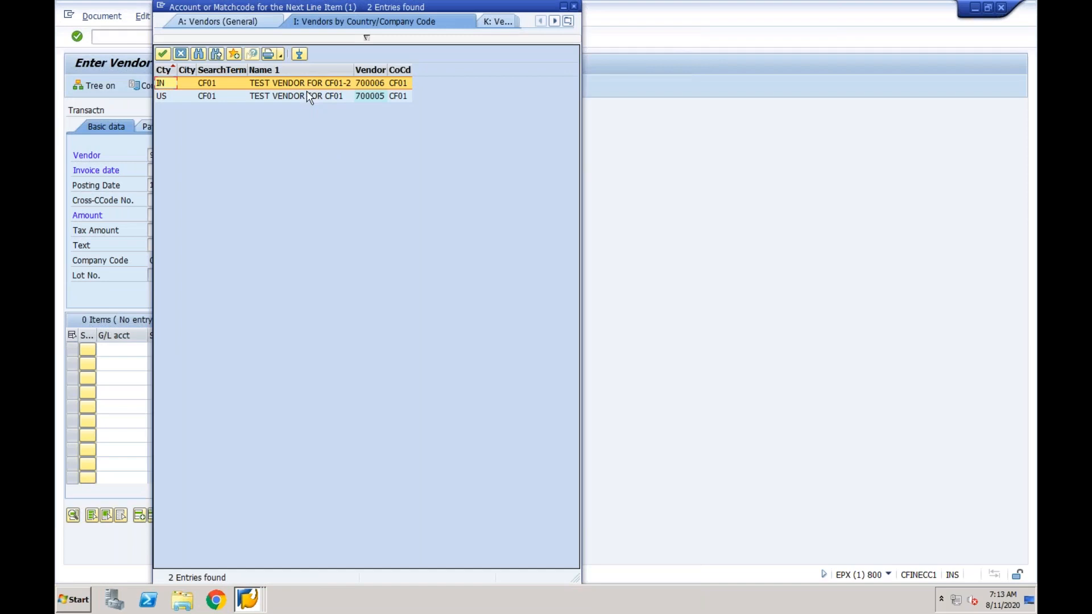
left_click(307, 83)
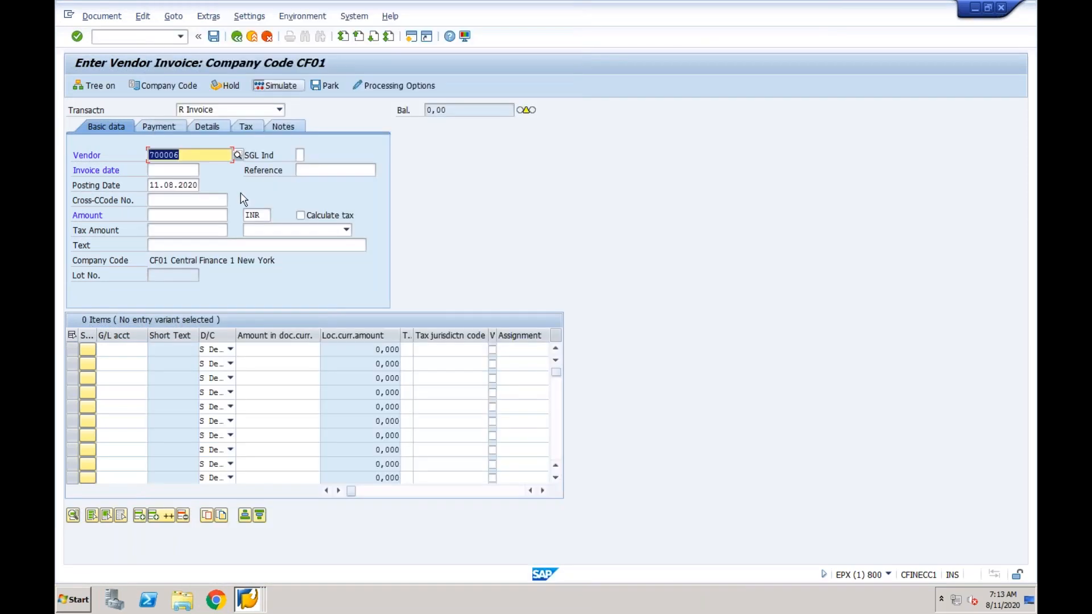
Enter invoice date 11082020, reference Test and invoice amount 1000
left_click(172, 173)
type("11082020")
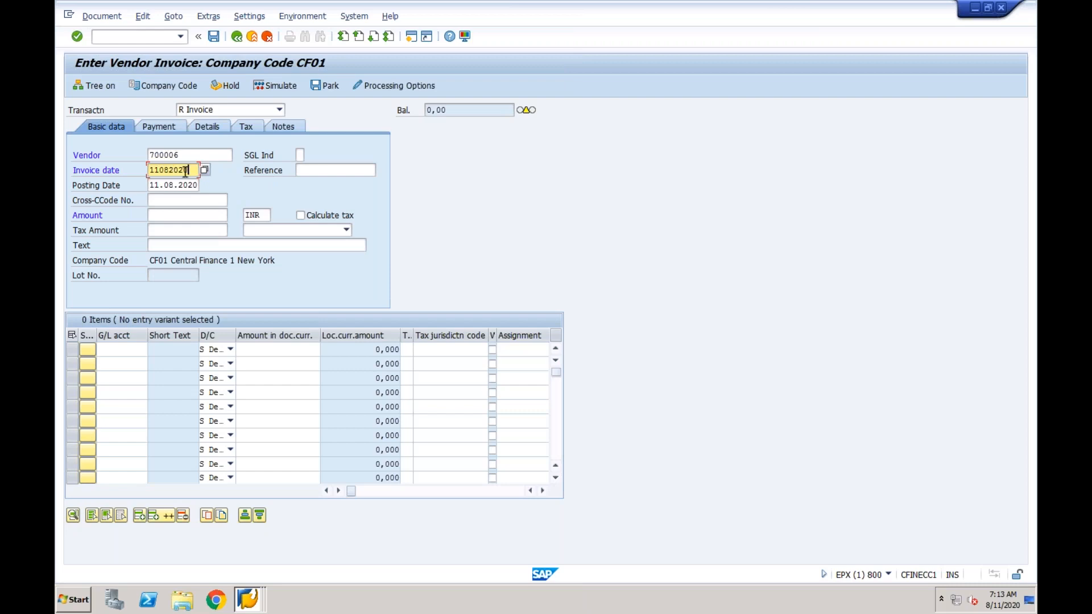
left_click(312, 168)
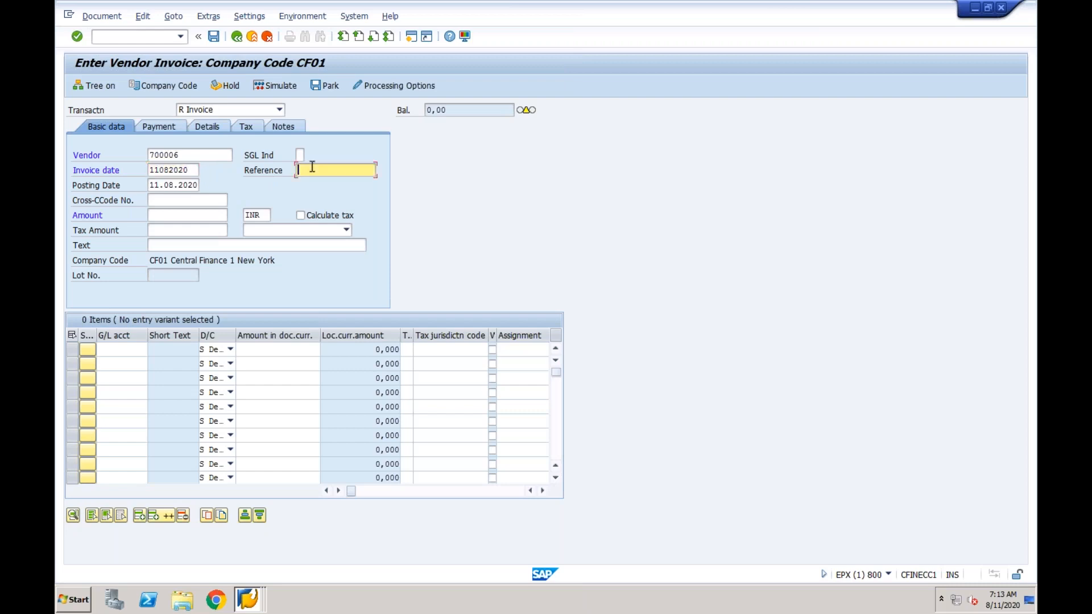
type("Test")
left_click(188, 215)
type("1000")
Add a line with G/L account 4000, amount 1000 and cost center CF01-1, then post
left_click(129, 349)
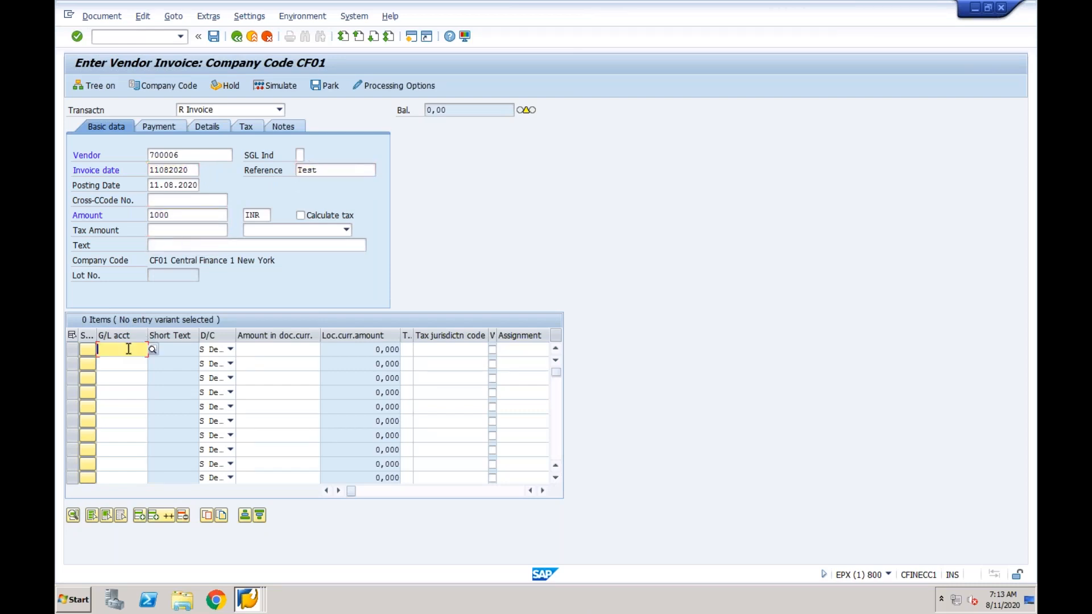
left_click(128, 364)
left_click(254, 350)
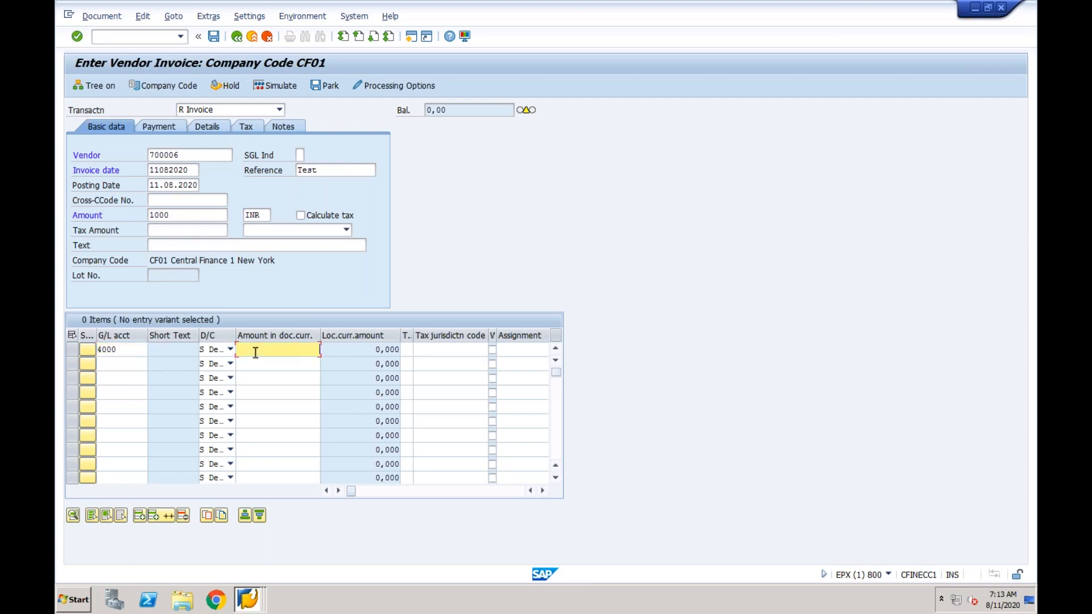
left_click(285, 366)
key("Tab")
key("Tab")
key("Tab")
key("Tab")
key("Tab")
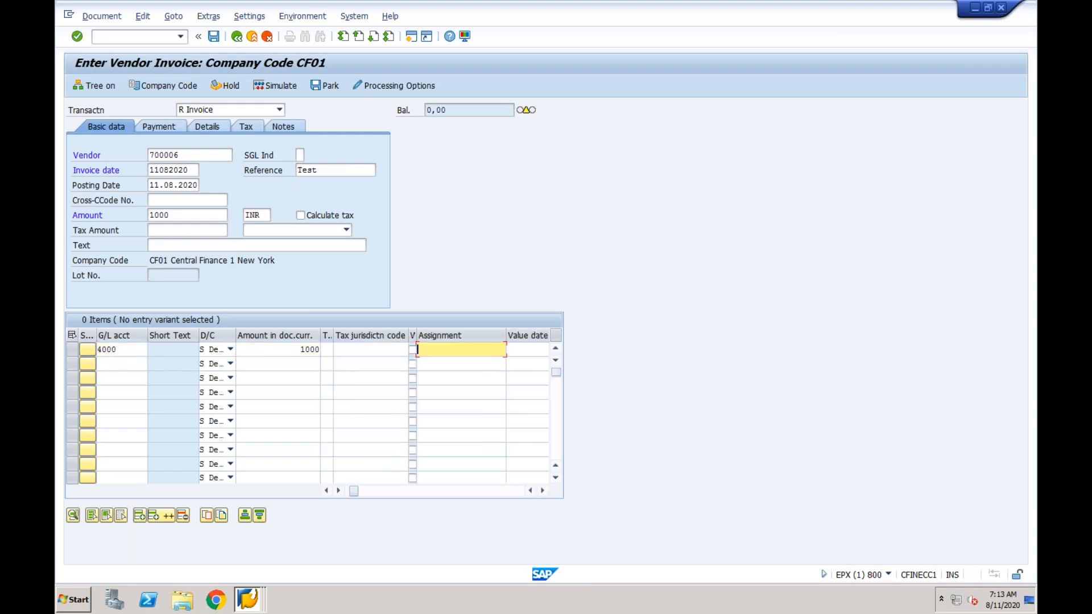
key("Tab")
key("Tab")
type("CF01-1")
key("Return")
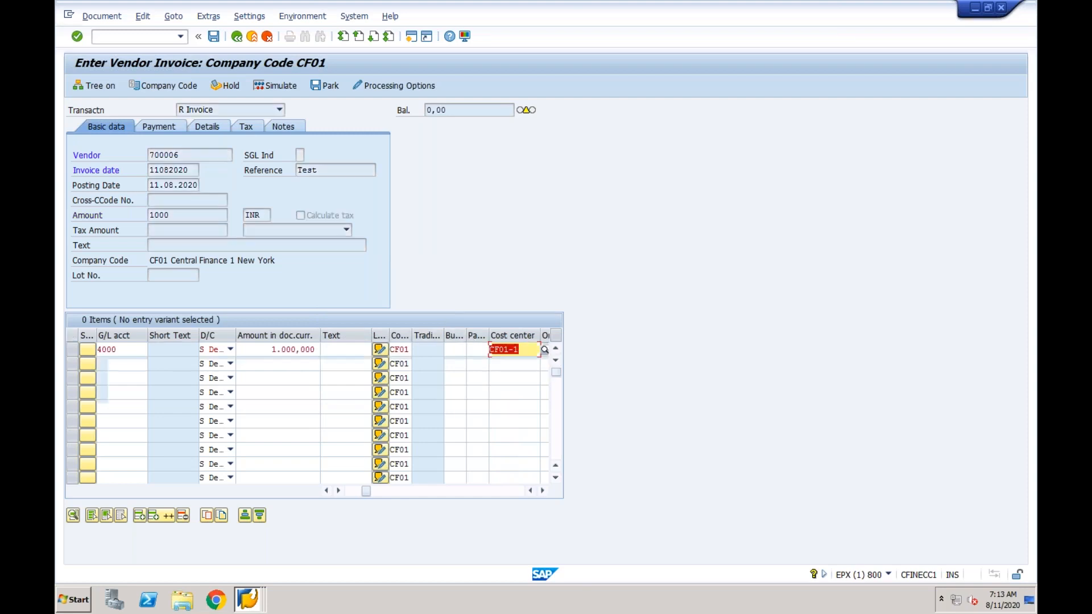
key("Return")
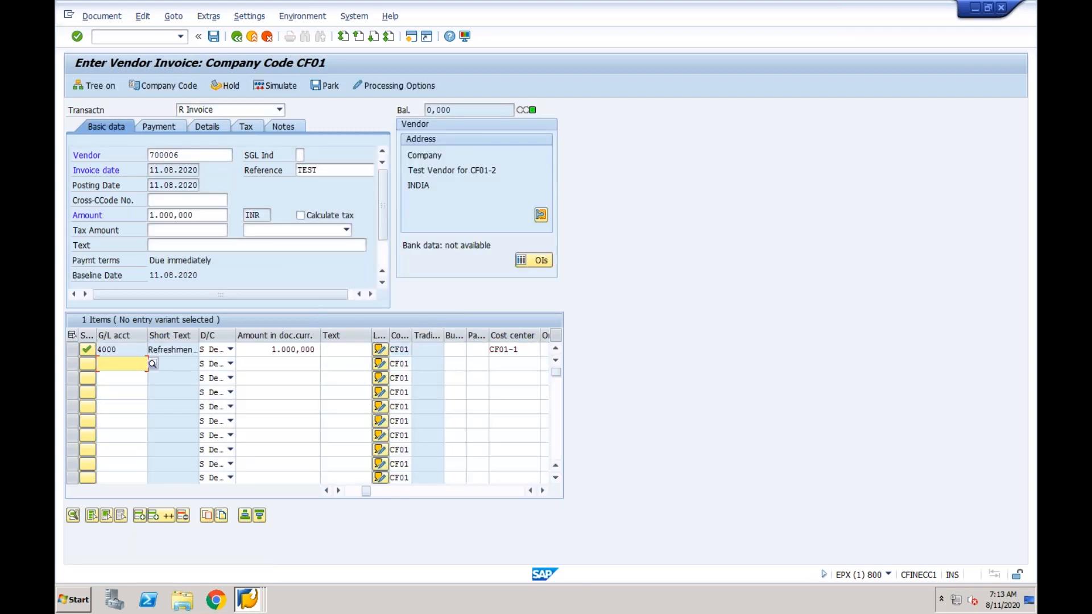
left_click(214, 39)
left_click(213, 37)
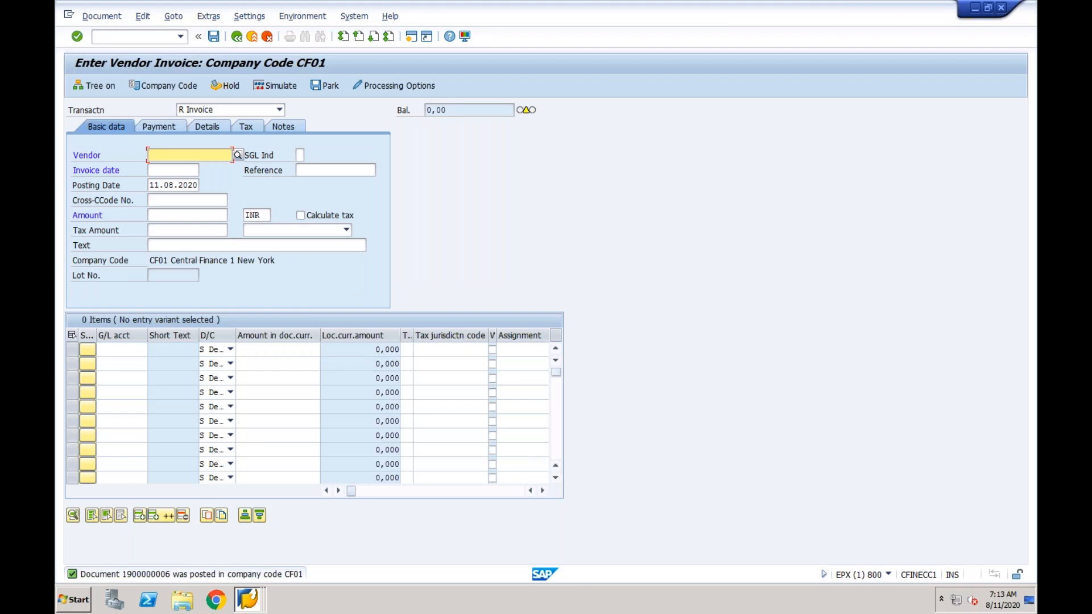
Sign in to S4HANA_Cent client 400 with the stored user name and the password
left_click(248, 598)
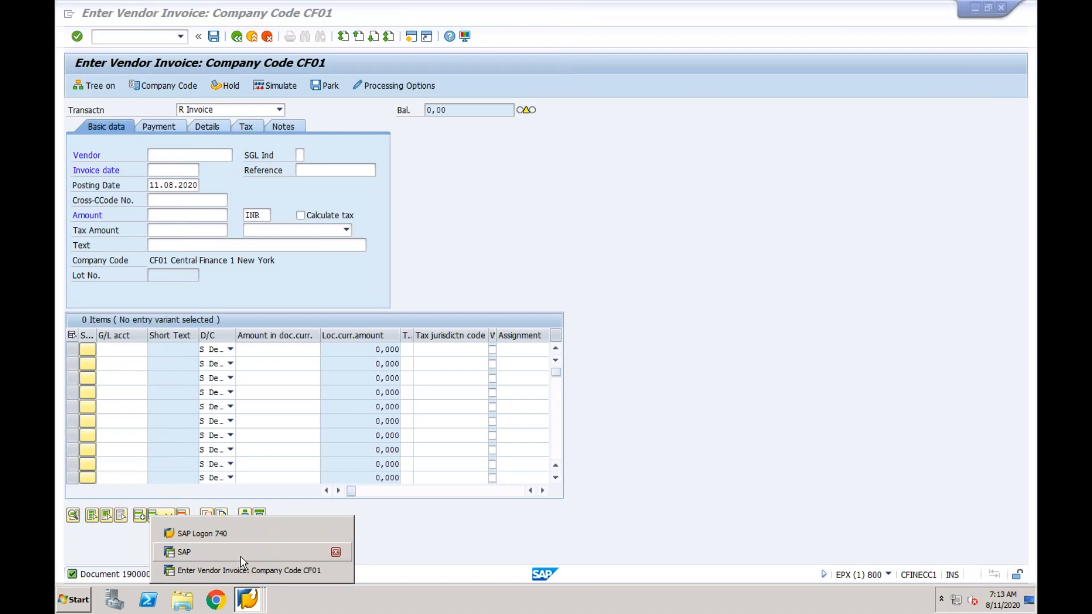
left_click(233, 534)
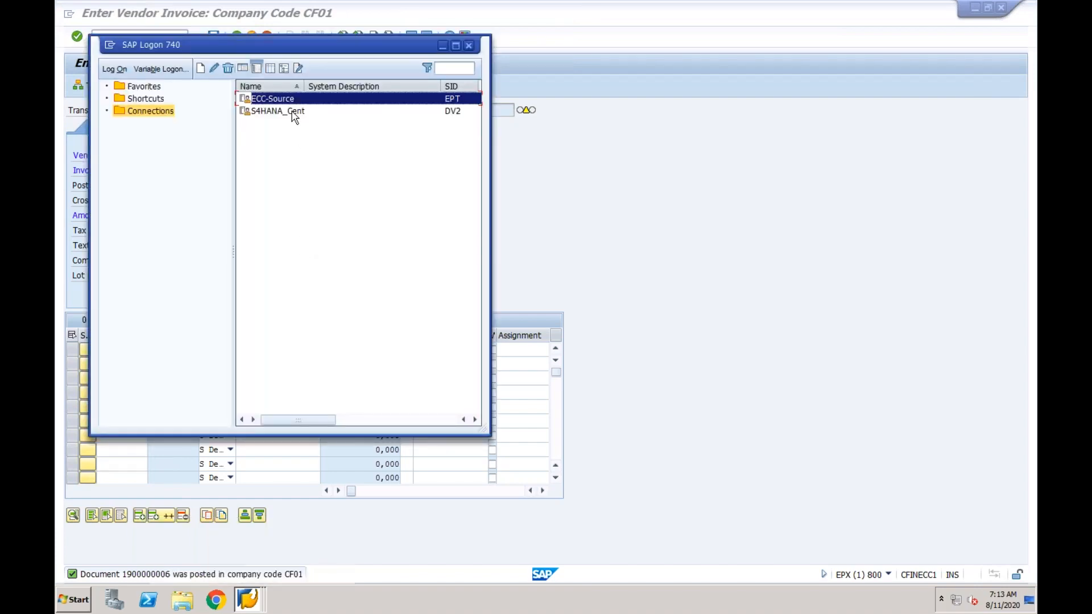
left_click(291, 112)
key("Return")
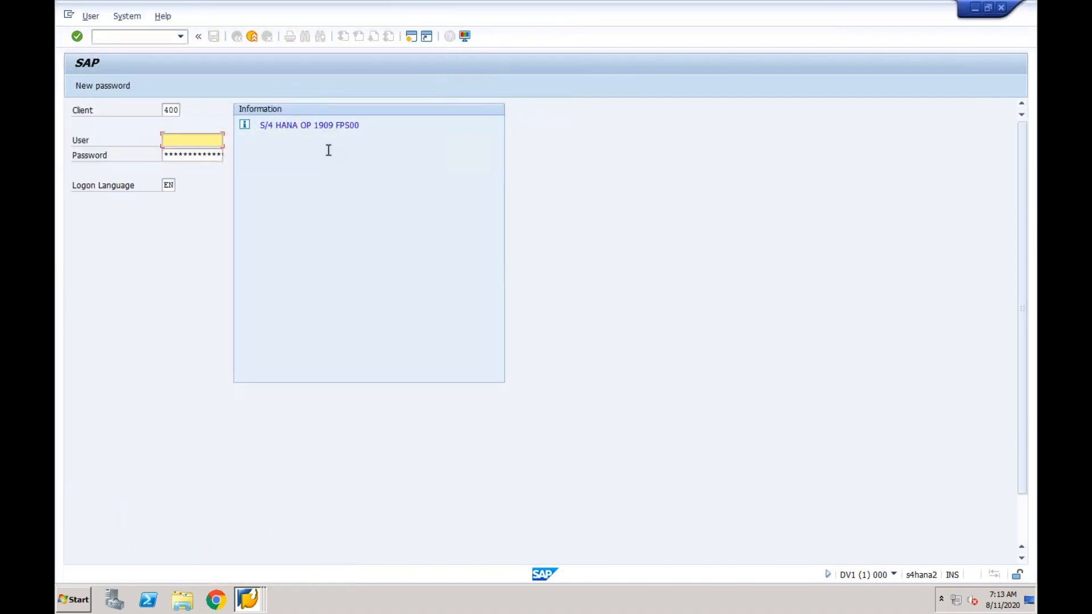
left_click(182, 140)
left_click(192, 150)
left_click(194, 152)
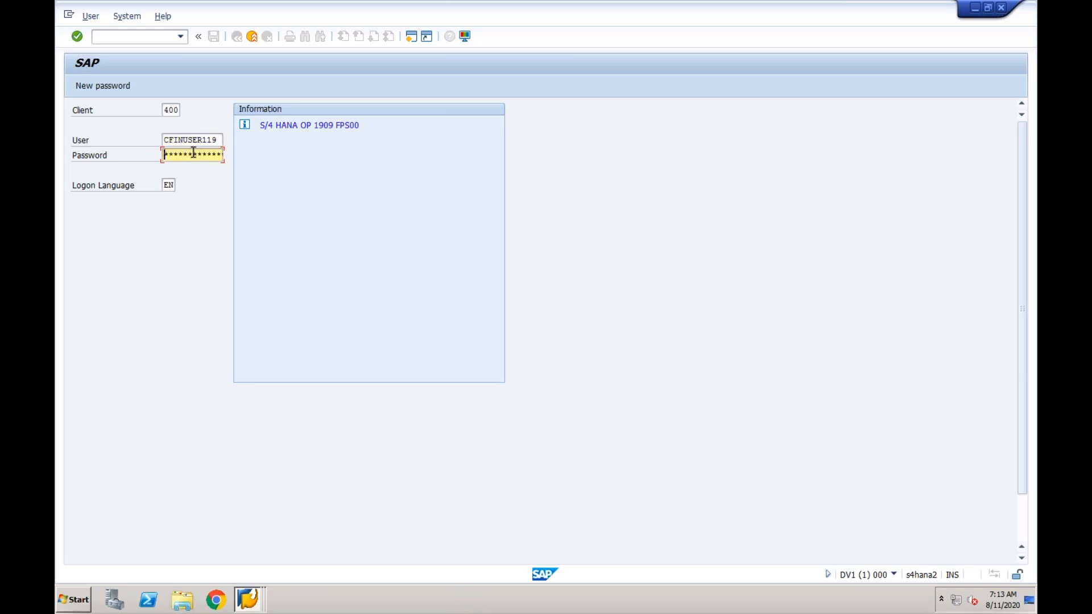
type("****")
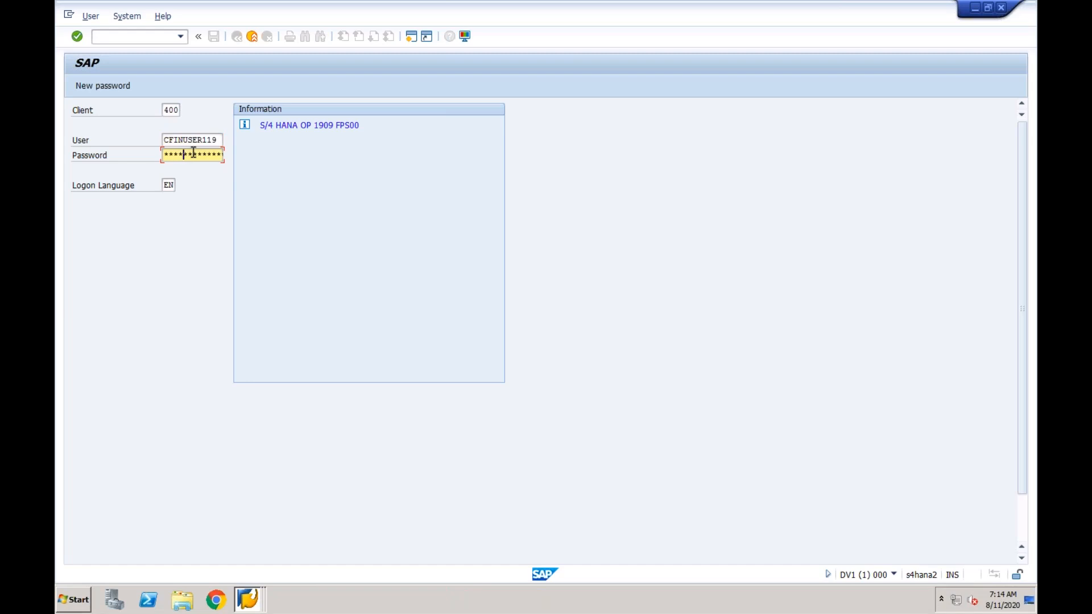
type("*")
key("Return")
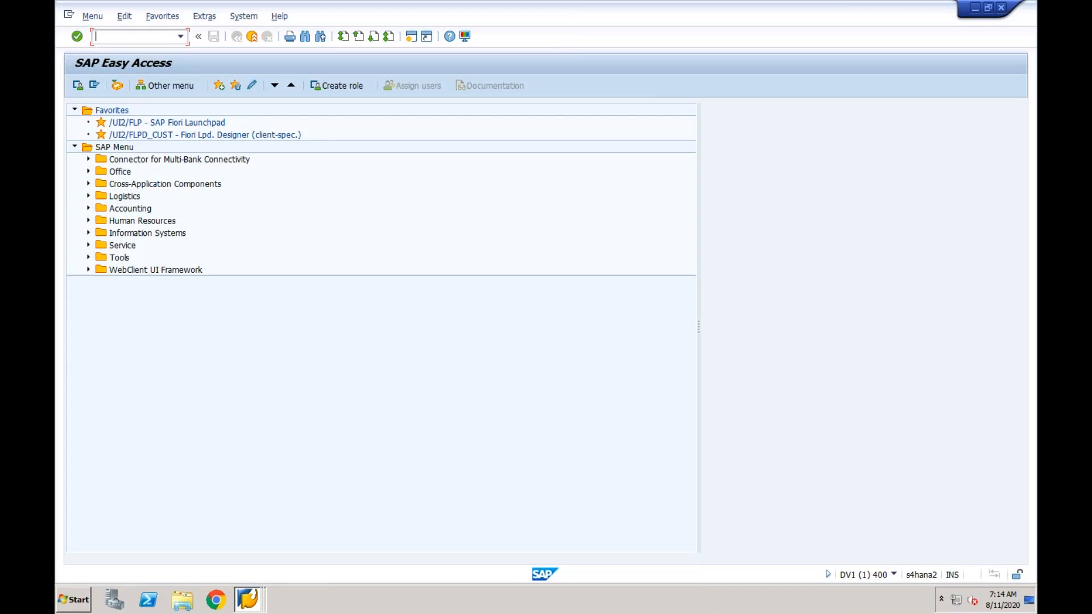
Run FB03's Document List for logical system epxclnt800, entry date 11082020 and company code CF03
type("fb03")
key("Return")
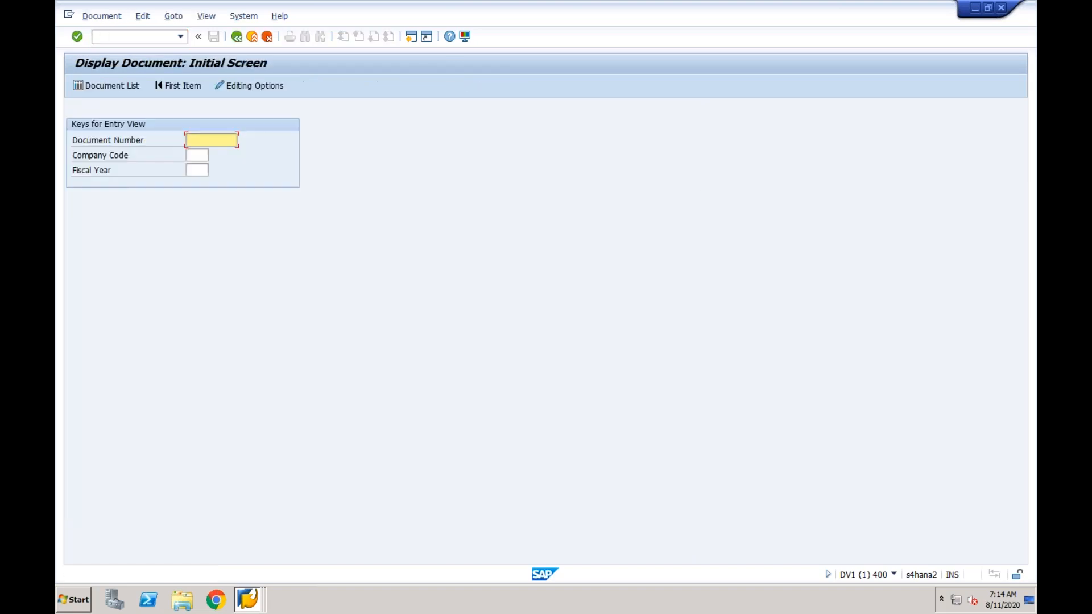
left_click(127, 86)
left_click(246, 306)
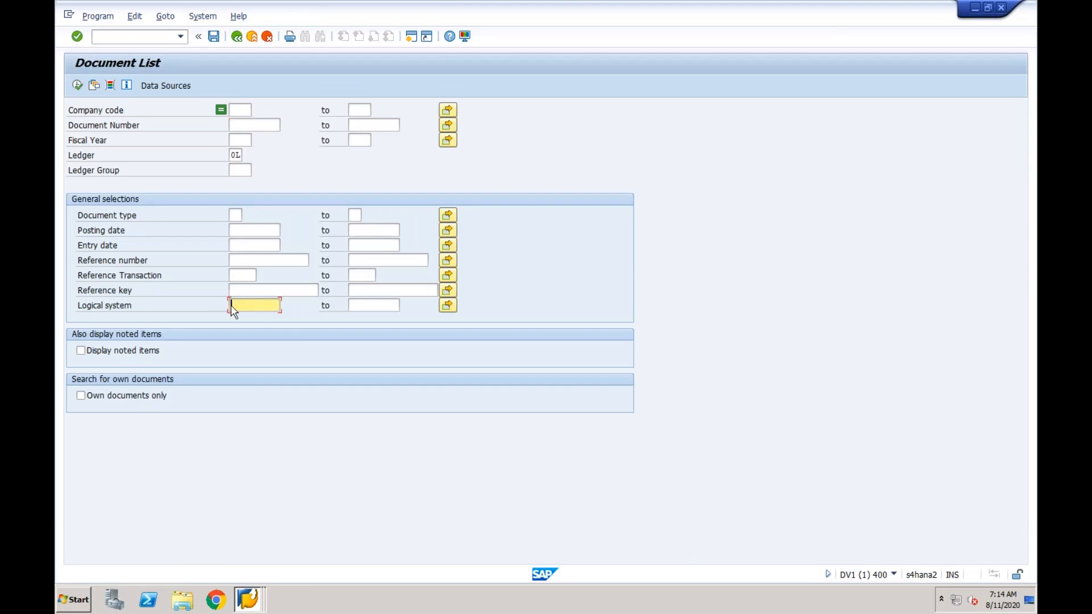
key("BackSpace")
left_click(243, 249)
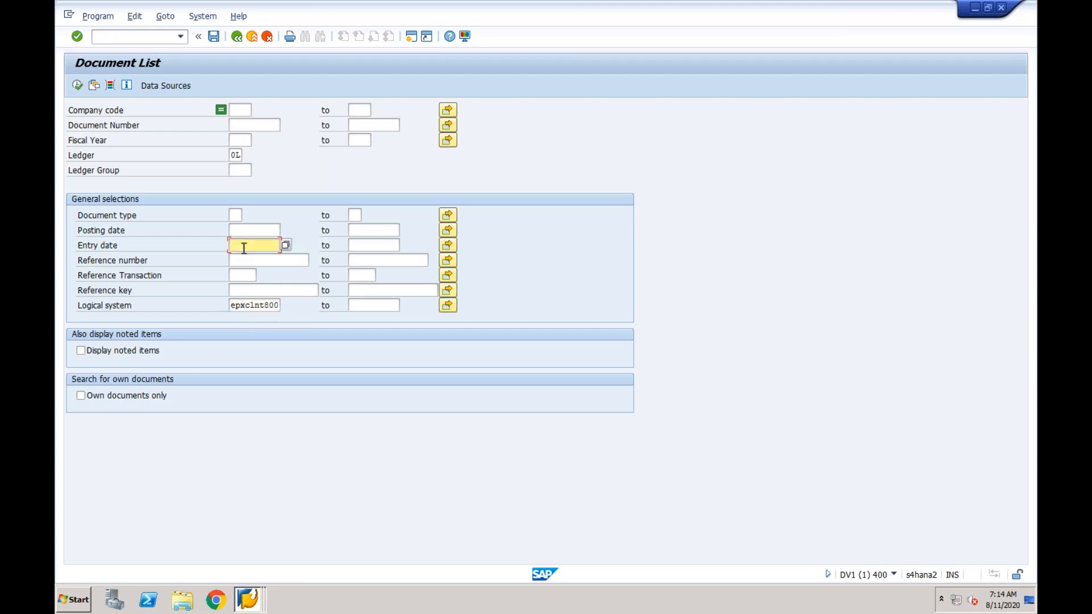
type("11082020")
left_click(244, 110)
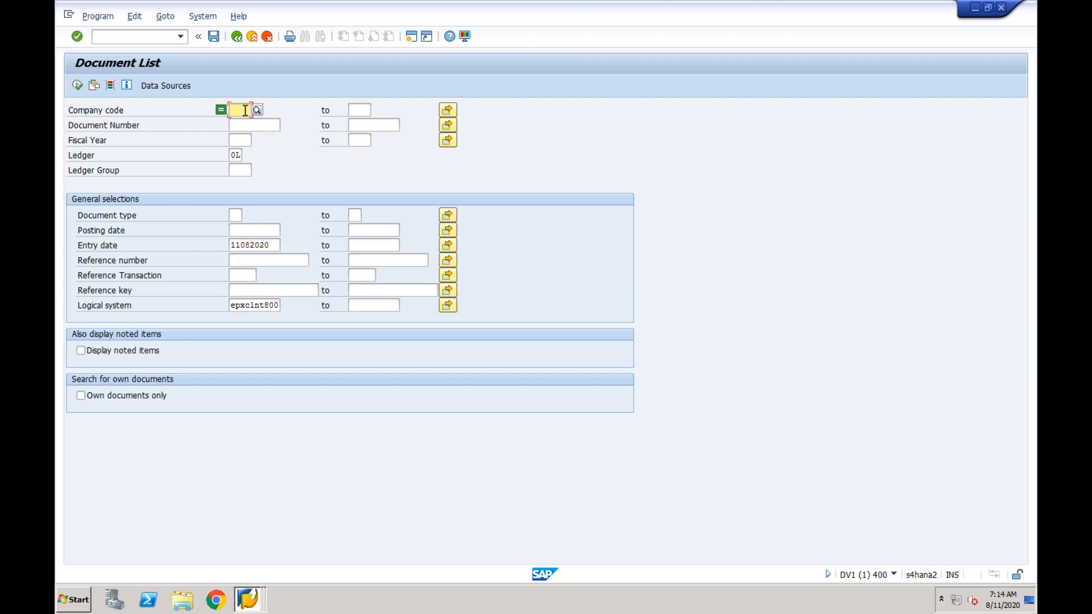
type("cf03")
left_click(248, 140)
left_click(78, 86)
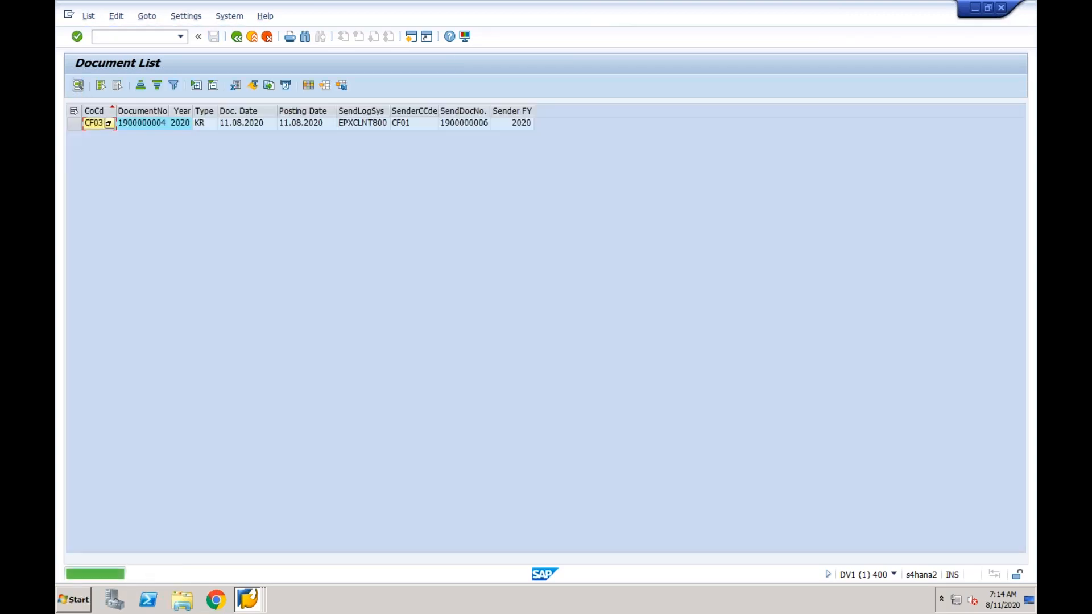
left_click(156, 130)
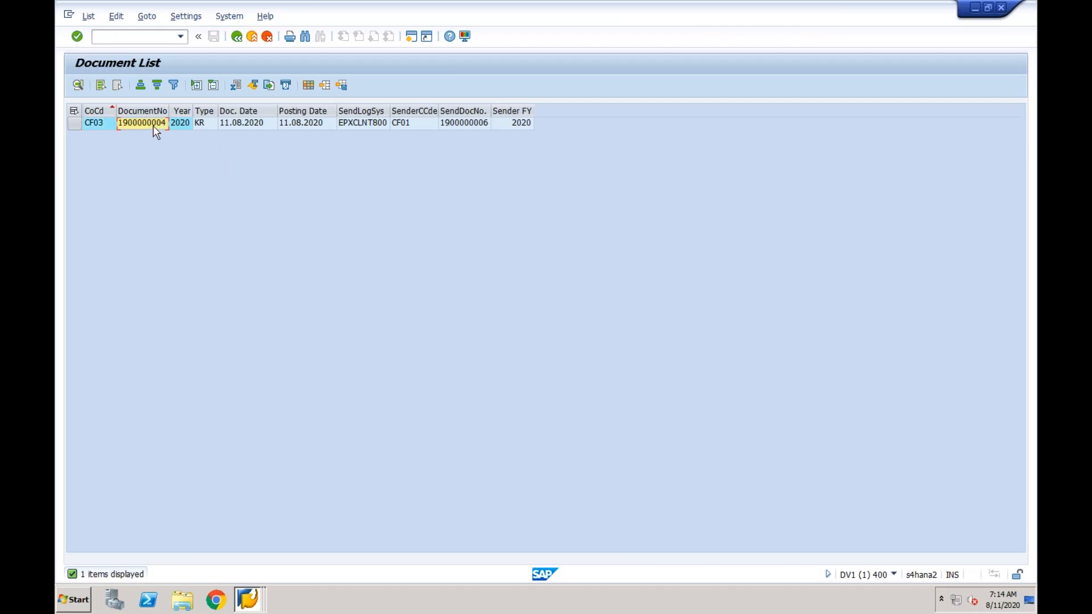
left_click(453, 126)
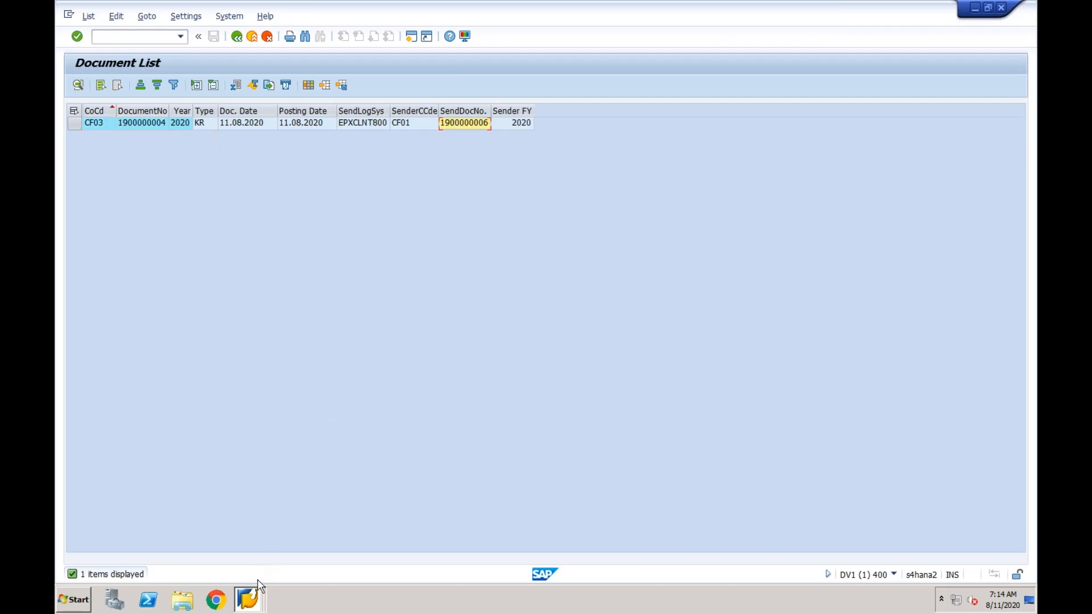
left_click(248, 598)
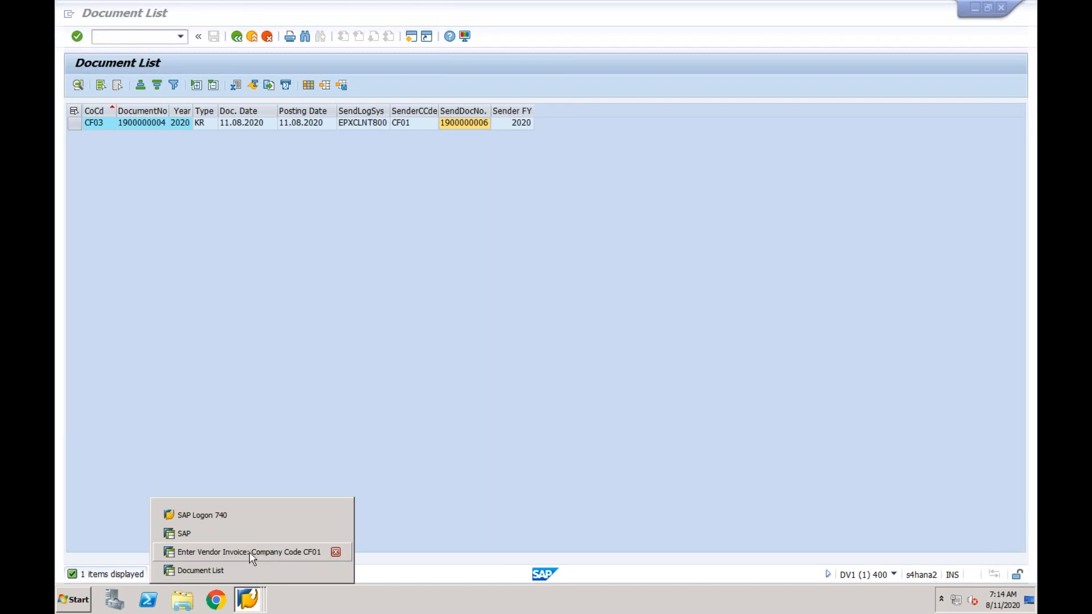
left_click(249, 552)
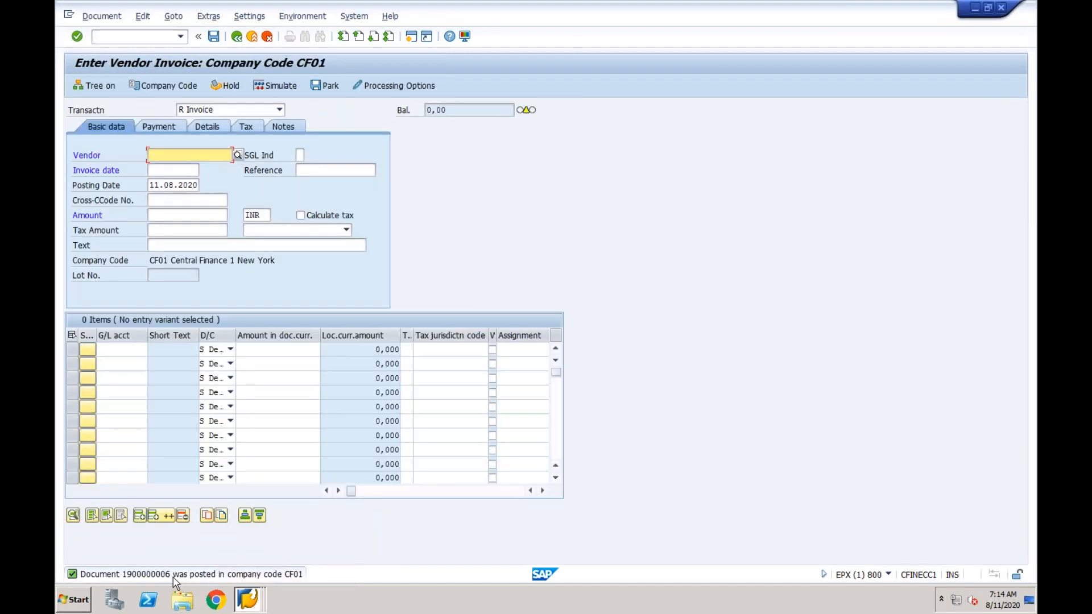
left_click(248, 596)
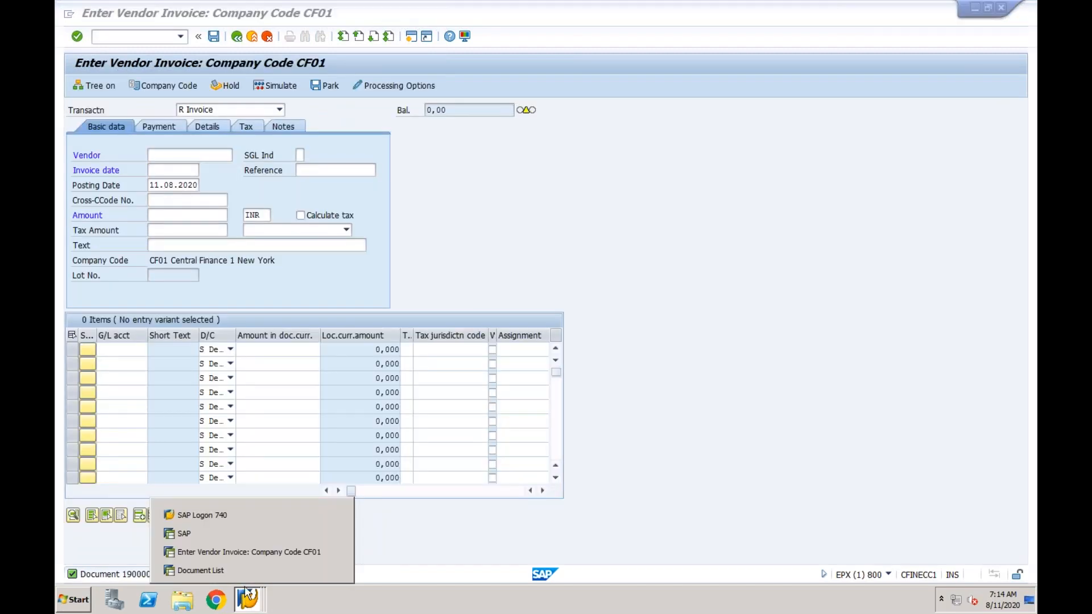
left_click(201, 570)
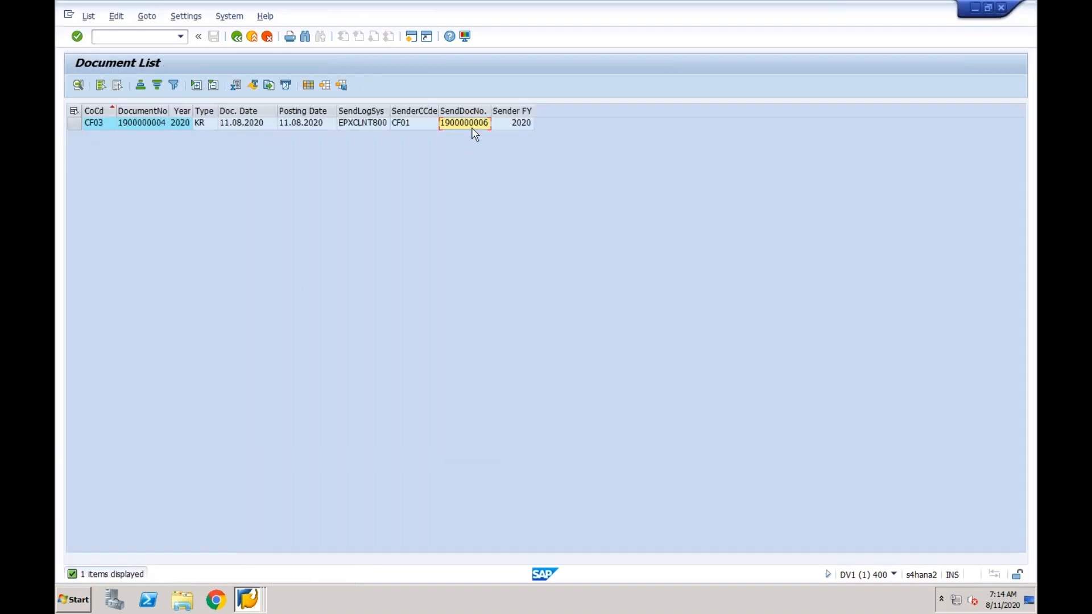
double_click(146, 124)
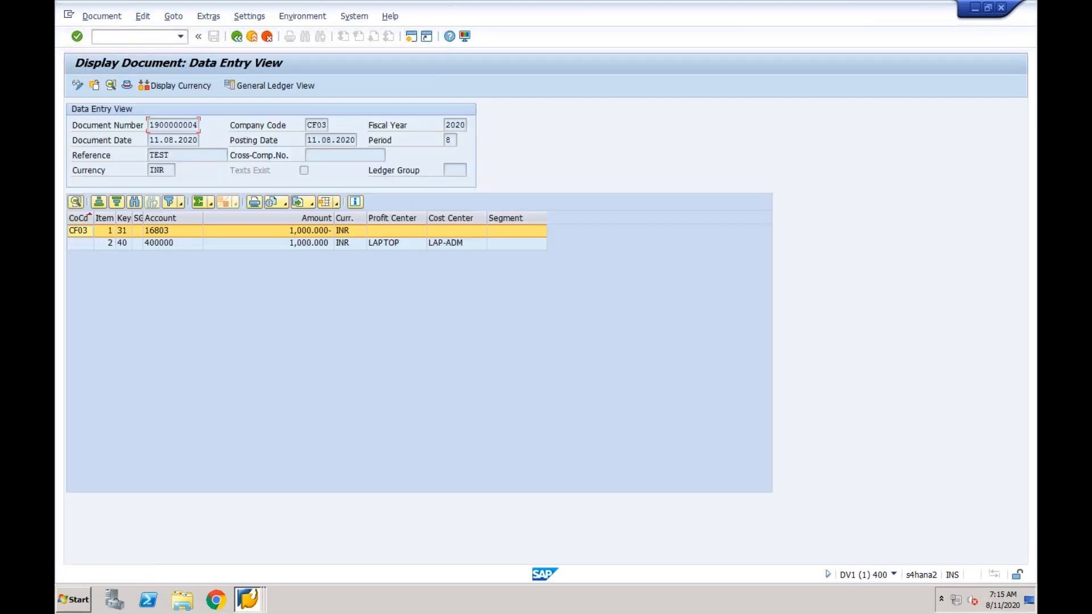
left_click(241, 593)
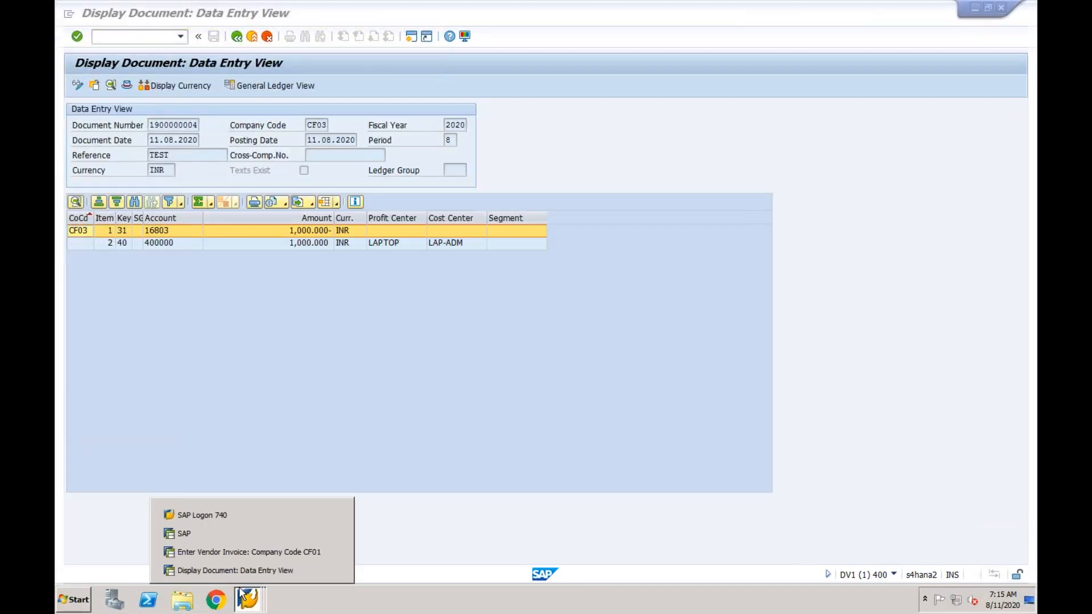
left_click(242, 556)
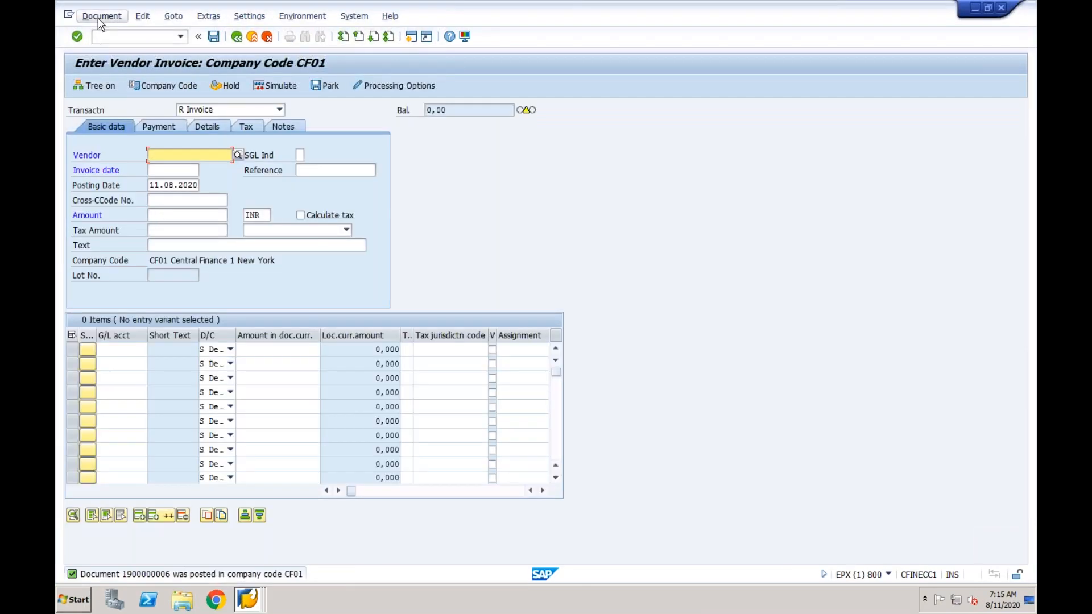
left_click(100, 17)
left_click(106, 48)
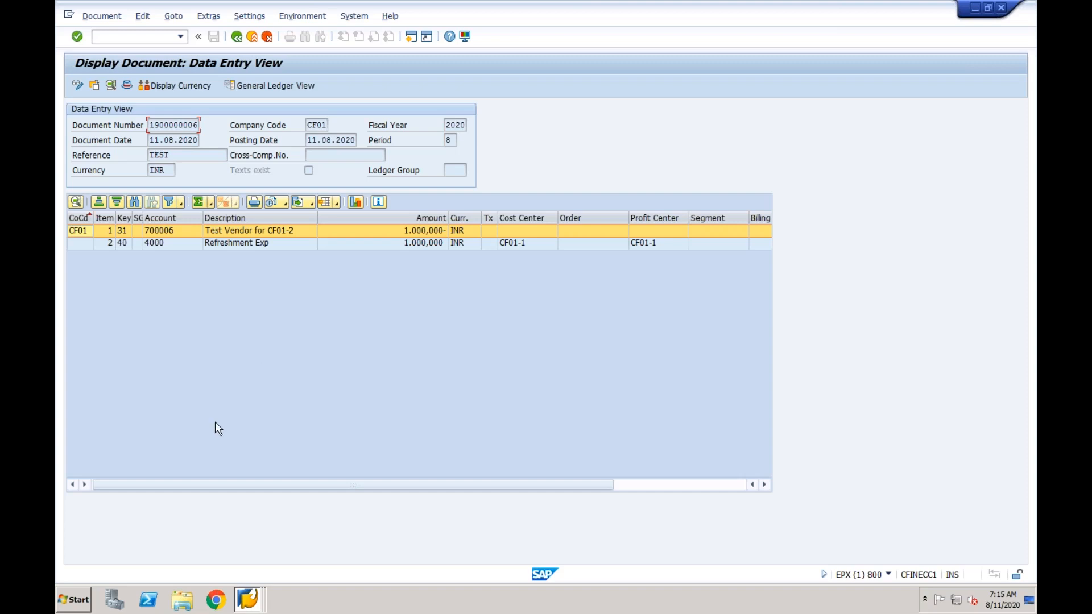
Launch Excel 2013 and create a blank workbook
left_click(78, 600)
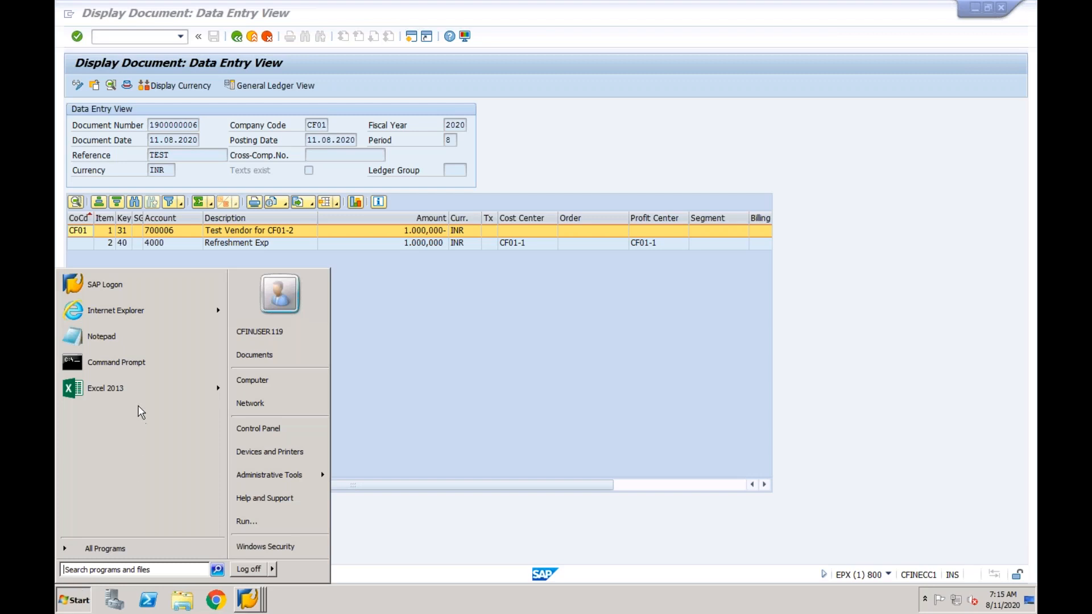
left_click(141, 388)
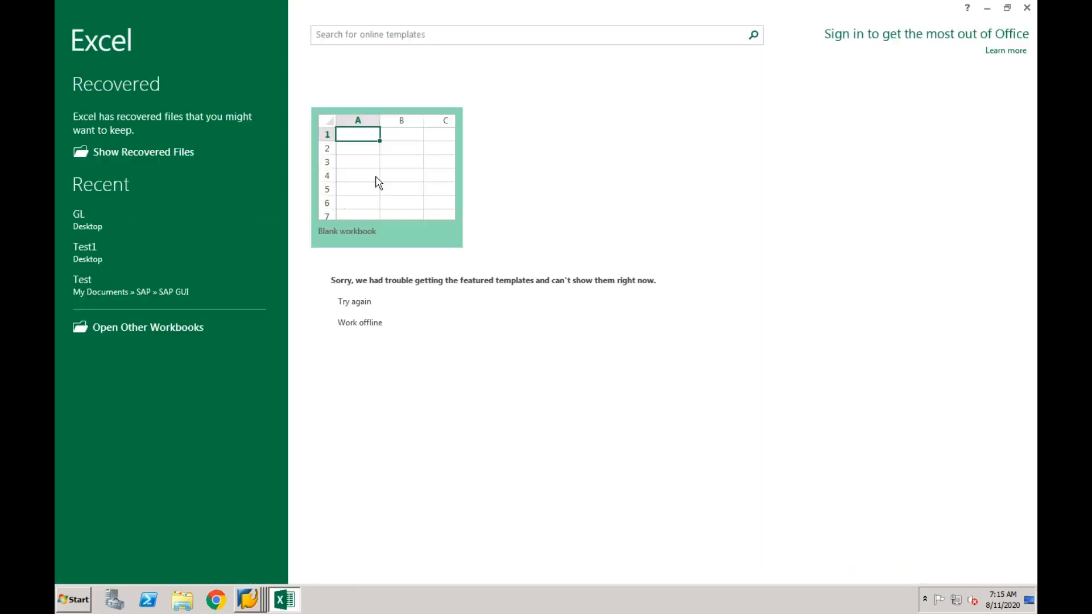
left_click(684, 428)
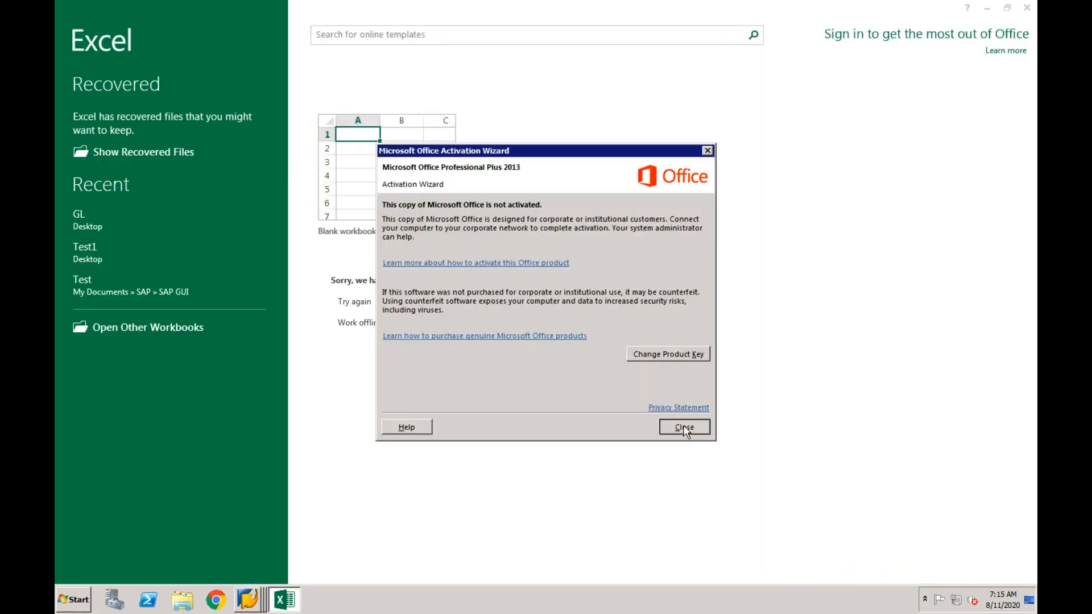
left_click(398, 231)
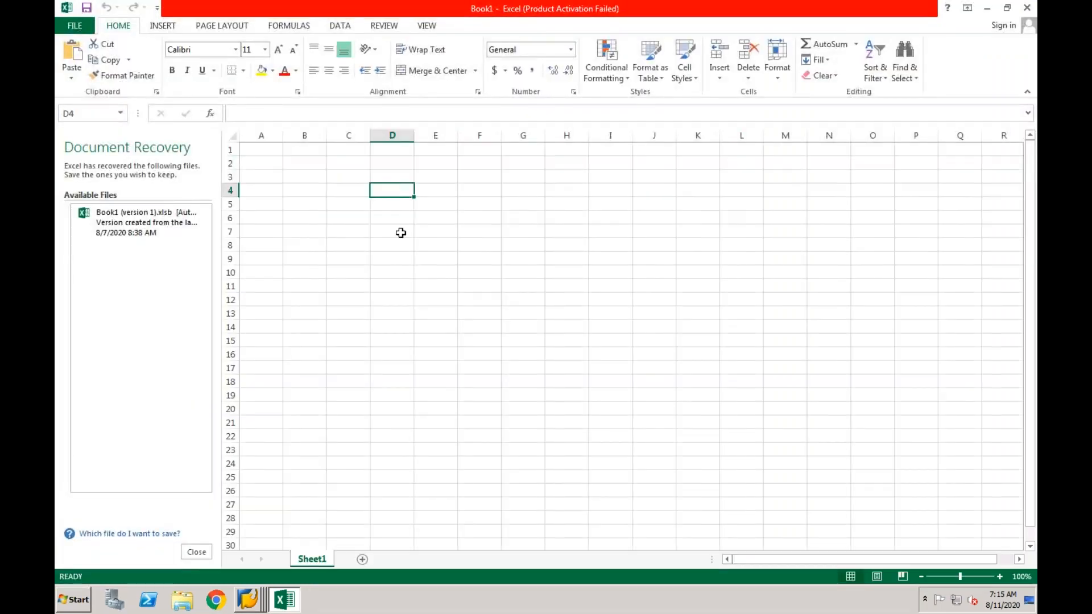
Close Document Recovery, enter Scenario 1 in F4 and widen column F
left_click(204, 550)
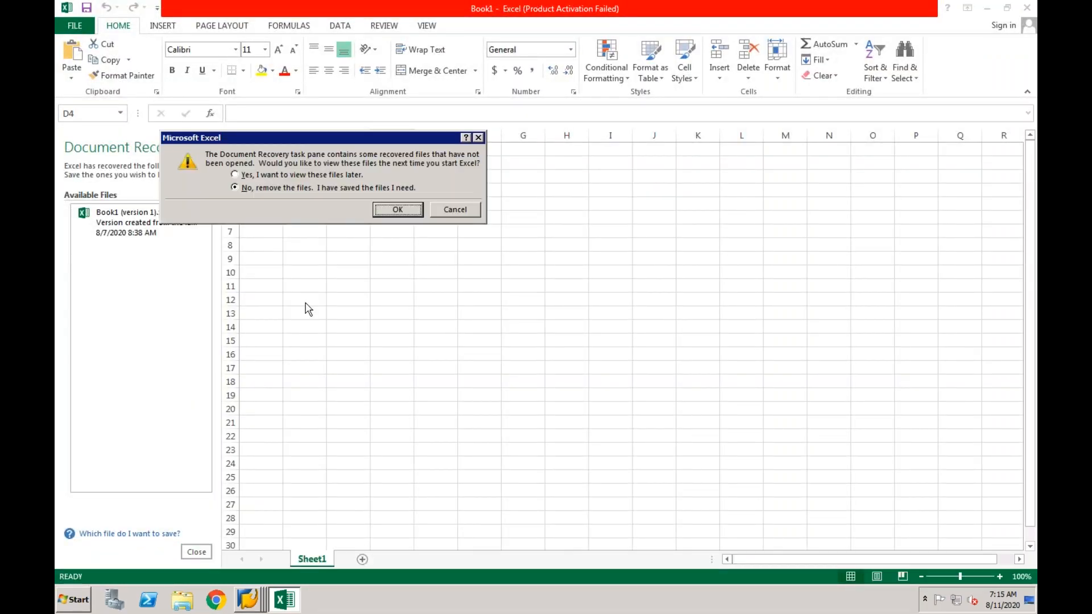
left_click(387, 213)
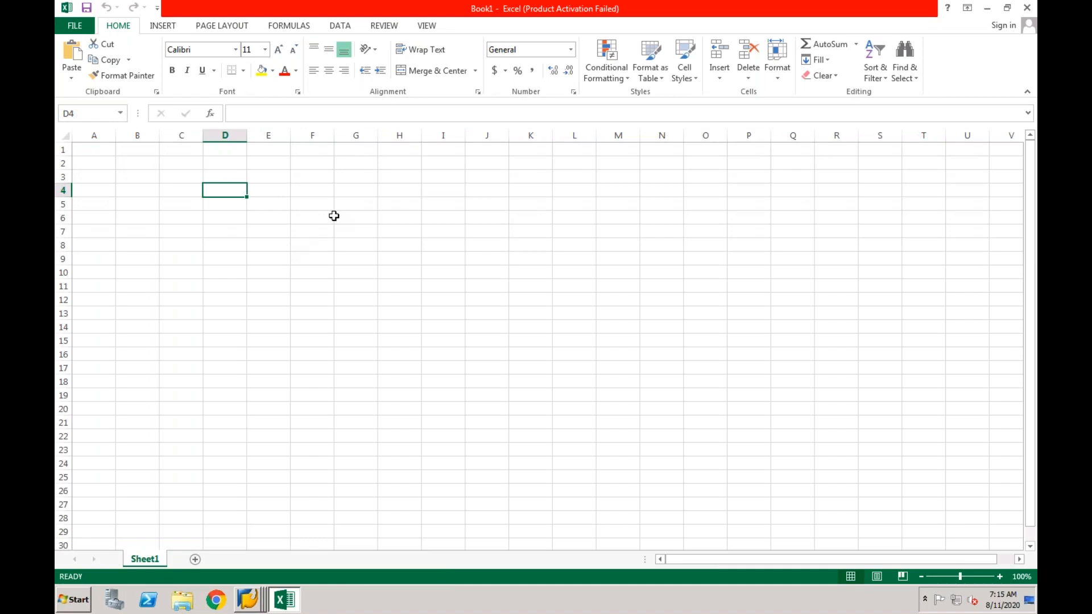
left_click(305, 192)
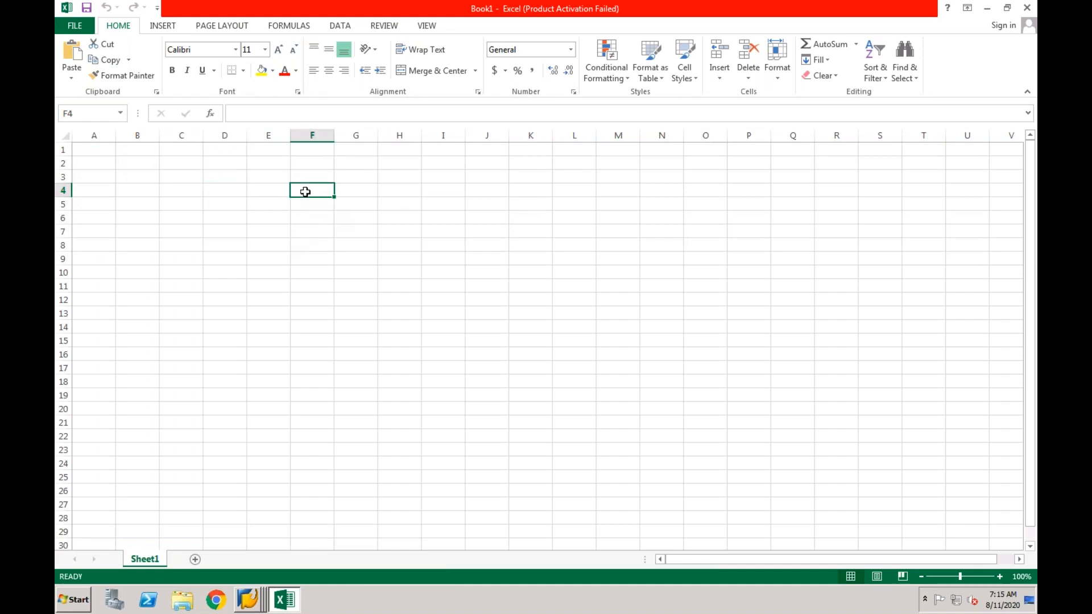
type("Sce")
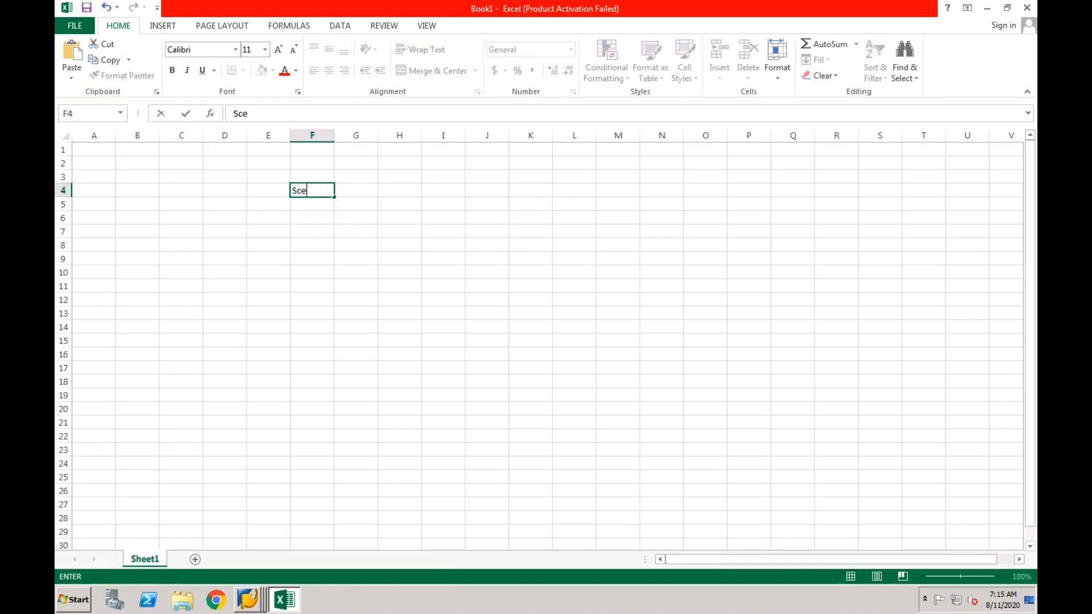
type("nario 1")
key("Return")
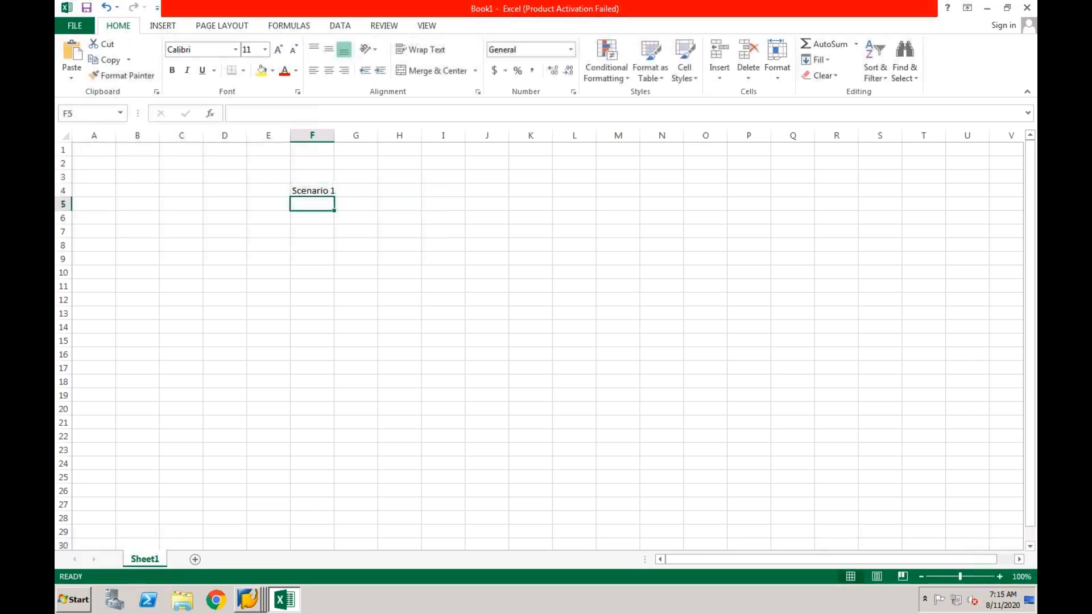
left_click_drag(336, 134, 340, 134)
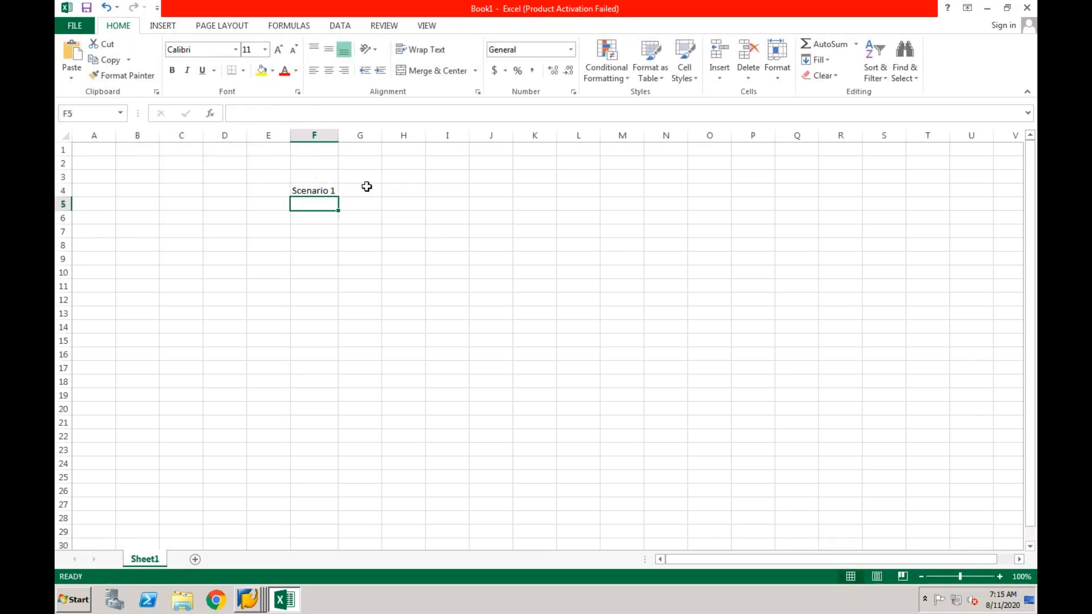
Add headers Source in G3 and Target in H3, widening columns G and H
left_click(363, 178)
type("Source")
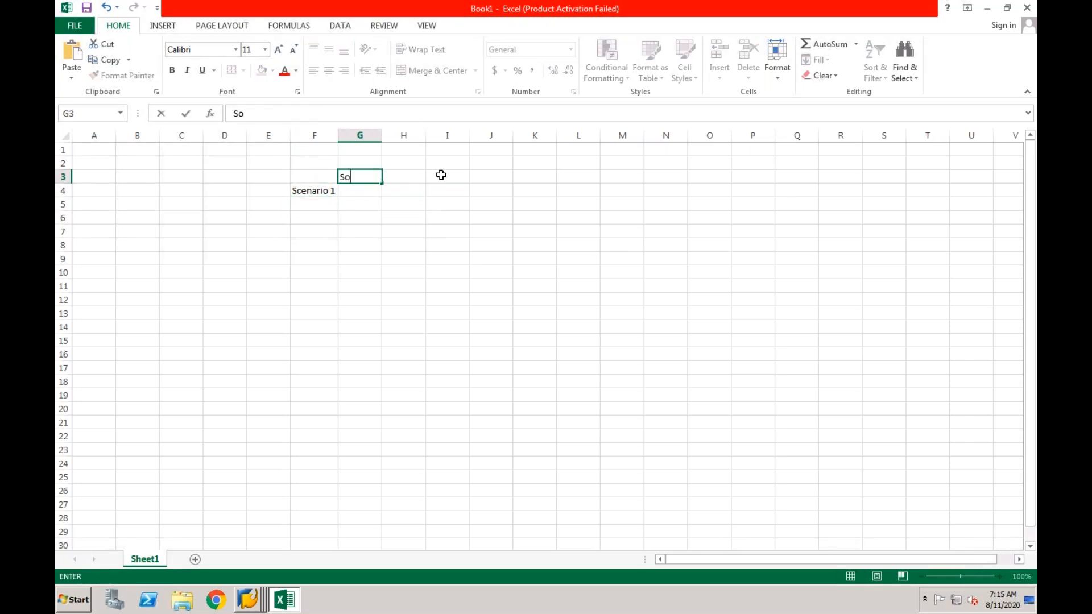
left_click(409, 177)
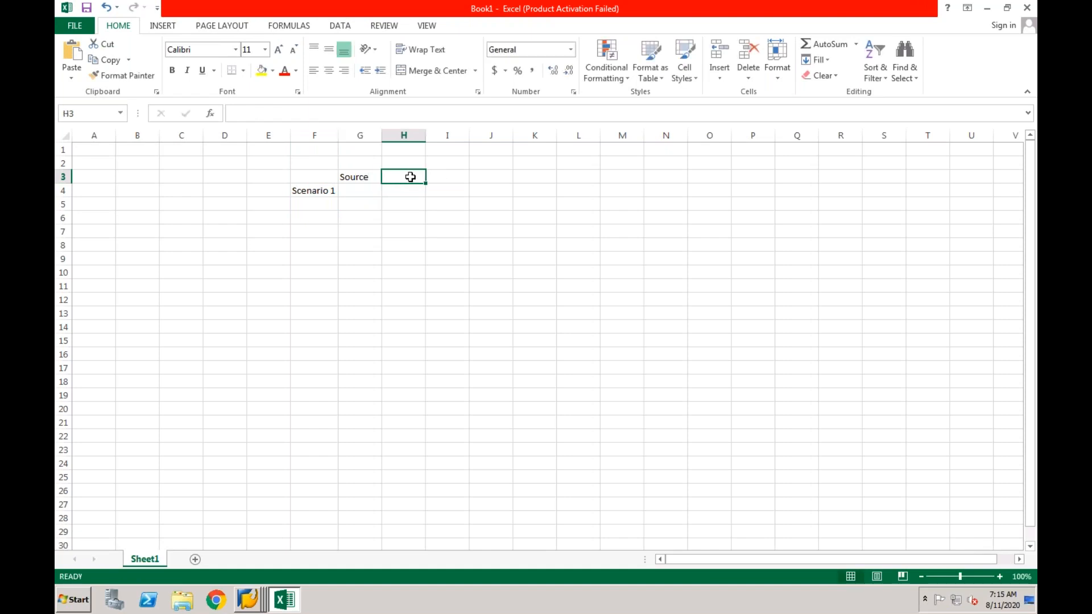
type("Target")
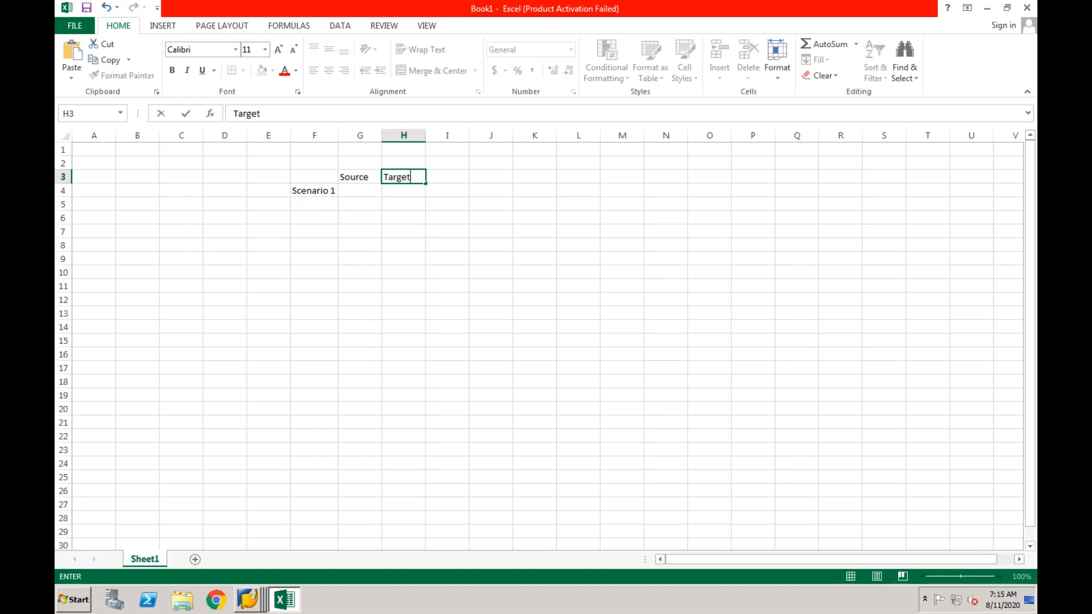
left_click(376, 248)
left_click_drag(382, 139, 426, 139)
left_click_drag(471, 136, 515, 135)
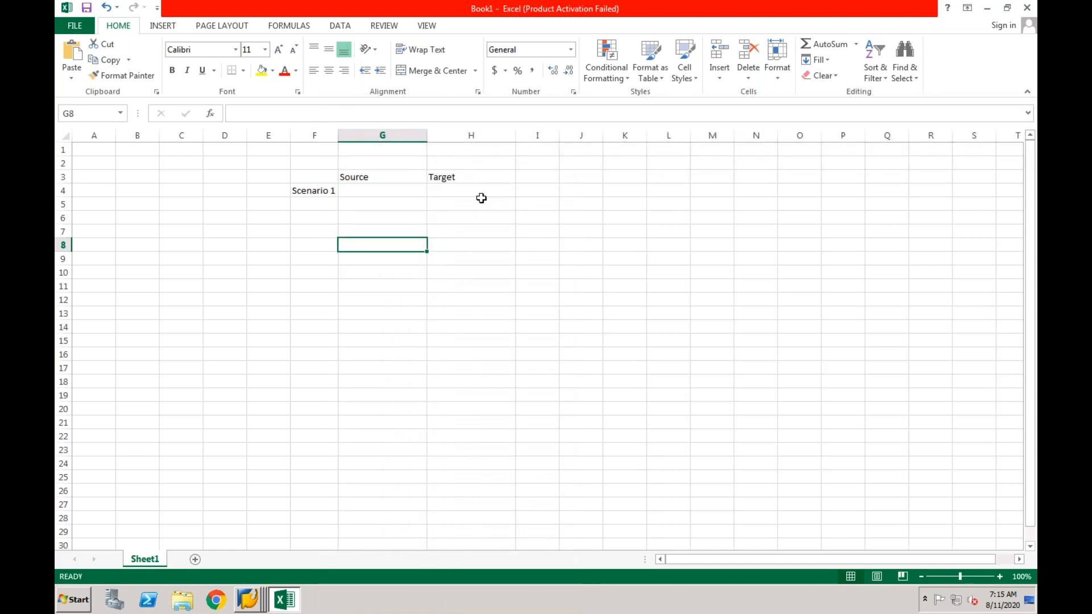
Enter 'AP/AR items will remain open' in G4 and autofit column G
left_click(408, 193)
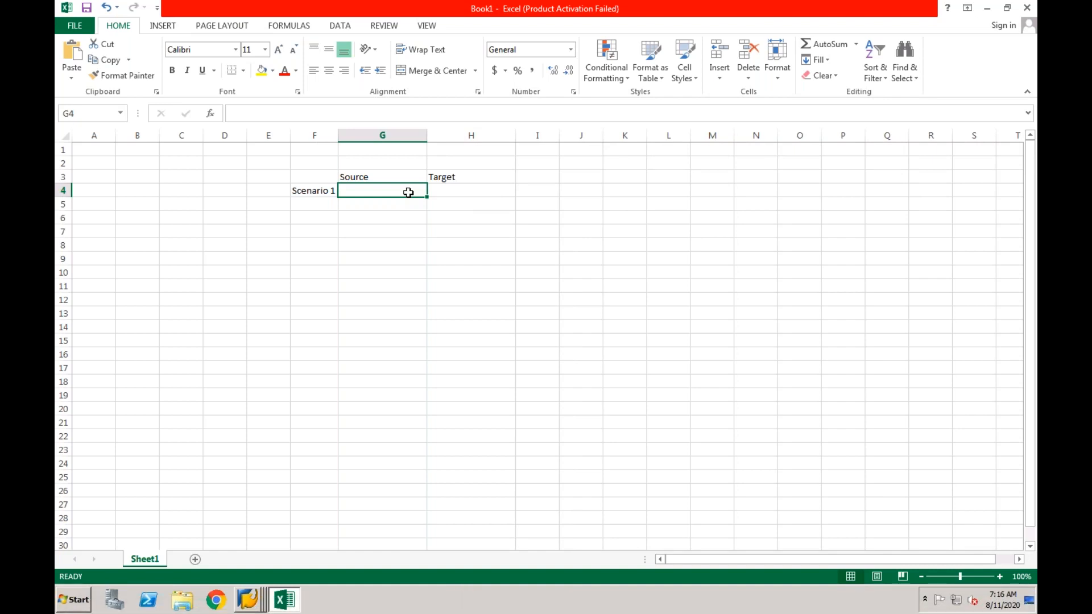
type("AP/A")
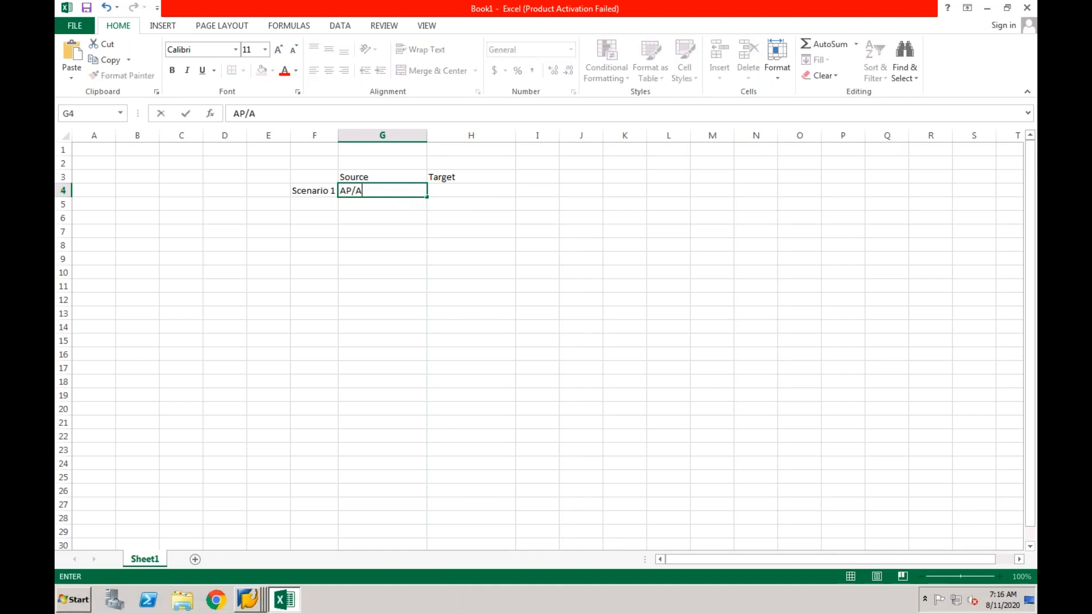
type("R items will r")
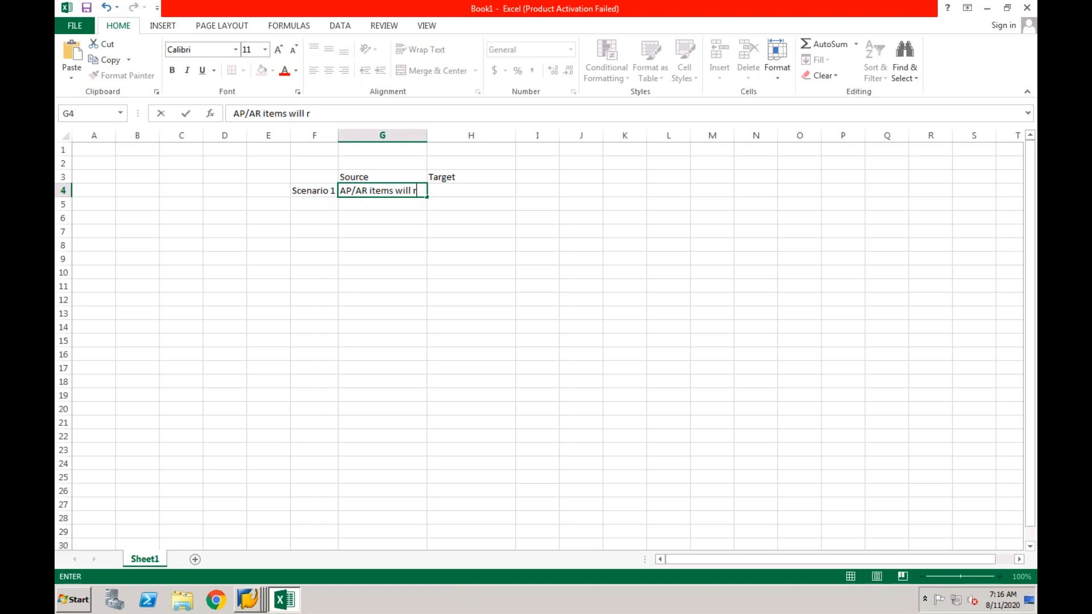
type("emain open")
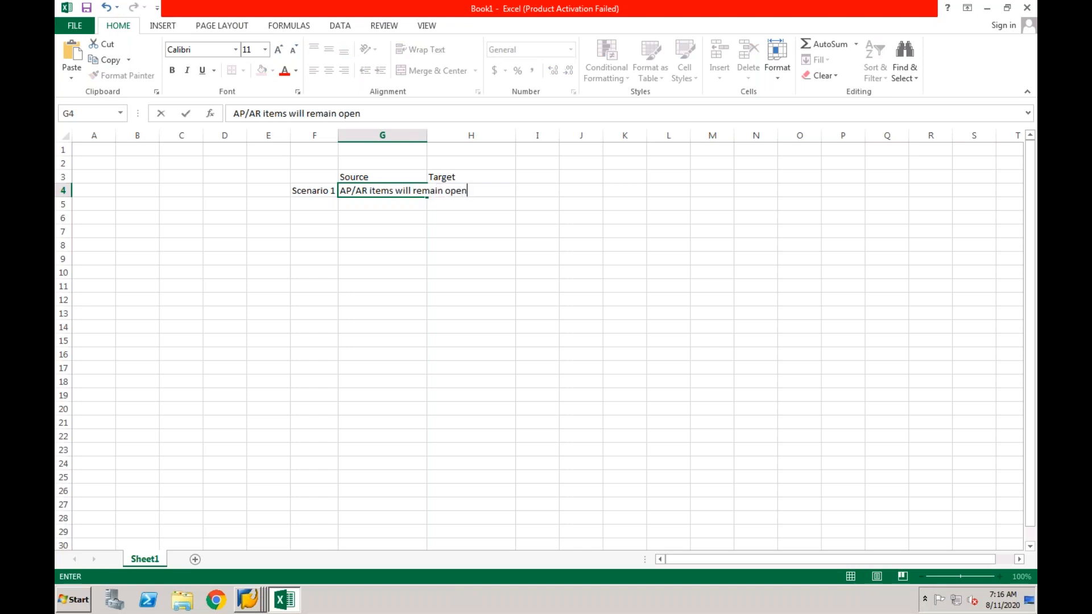
key("Return")
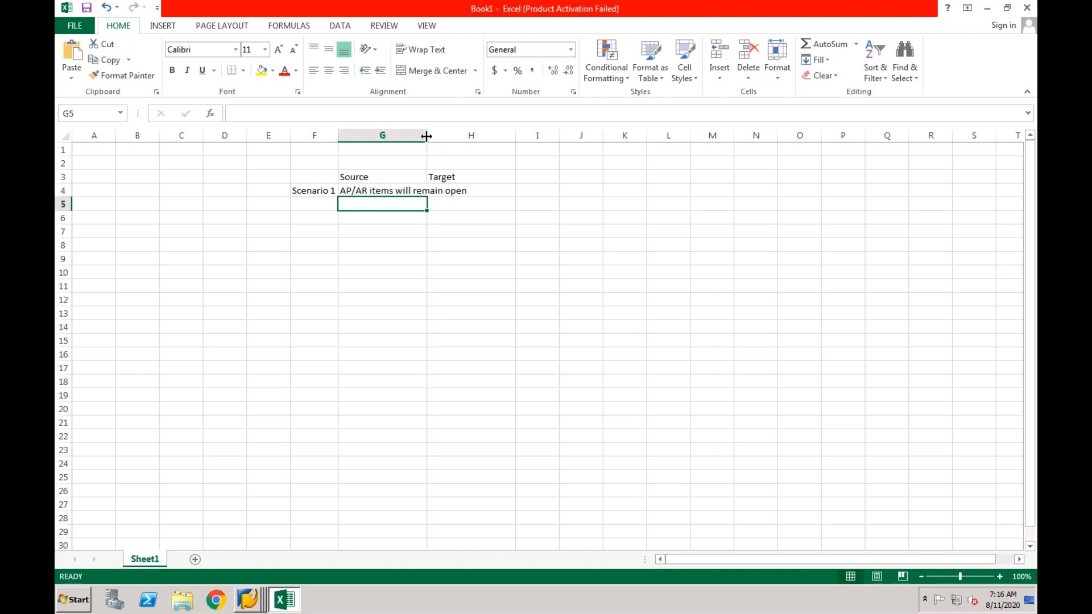
double_click(426, 136)
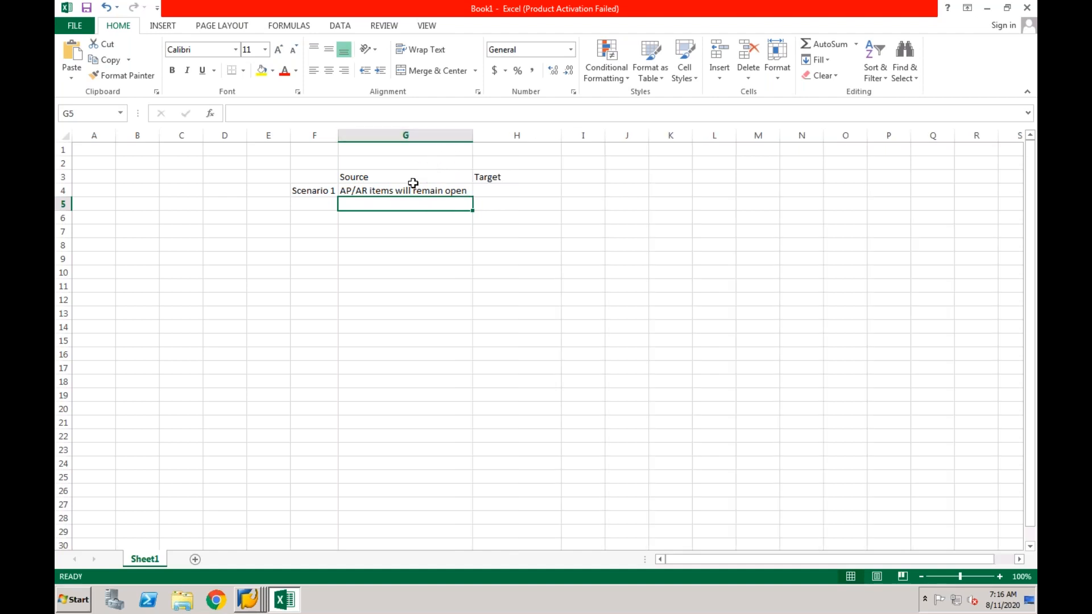
Enter 'Open Items will get technically cleared' in H4 and widen column H
left_click(486, 191)
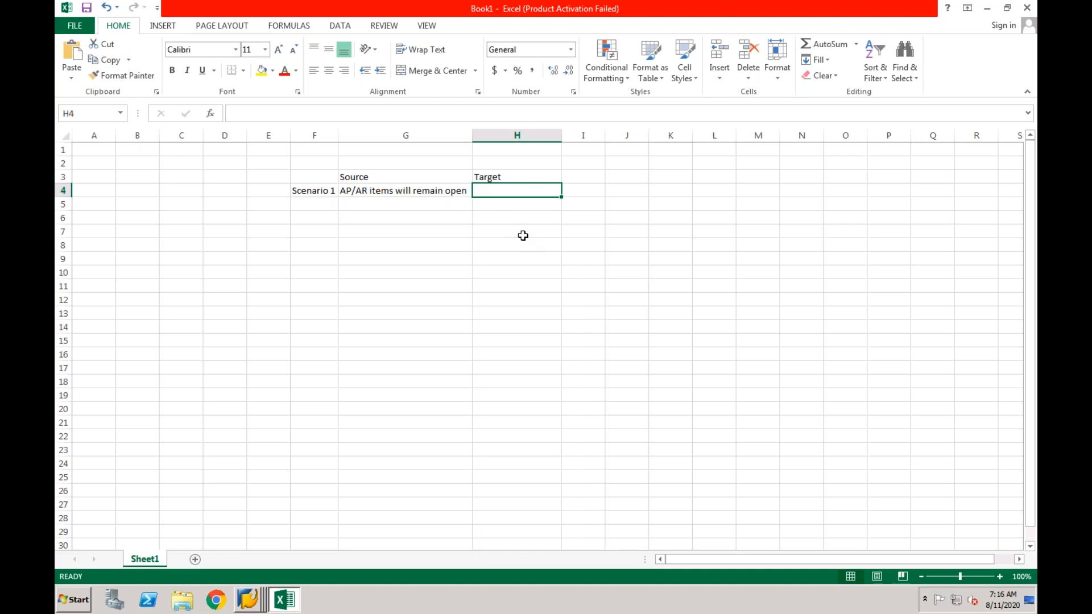
type("Open Items will get technically cleared")
key("Return")
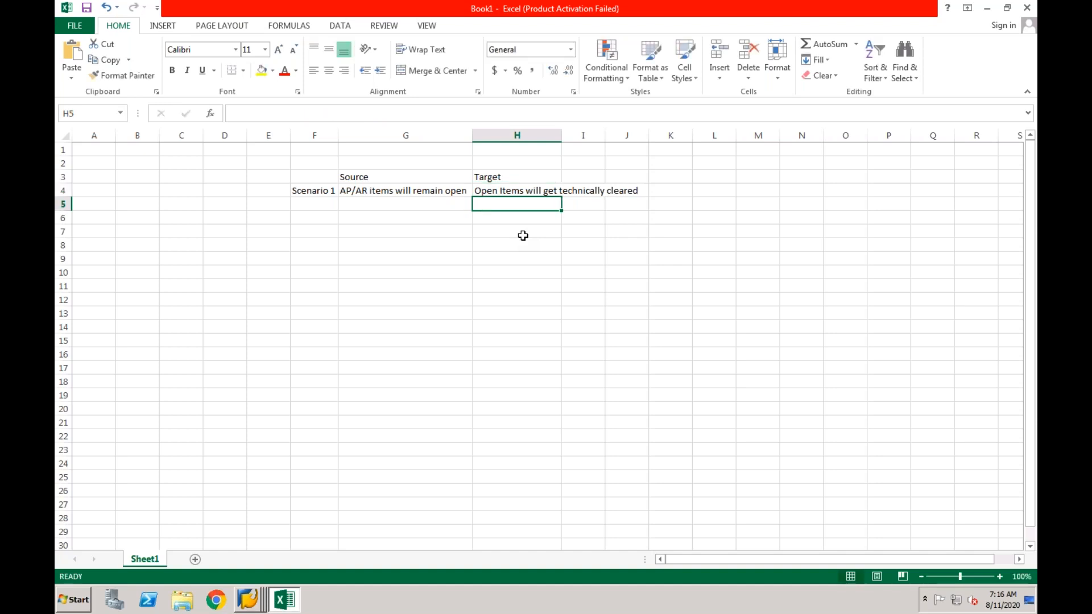
left_click(329, 191)
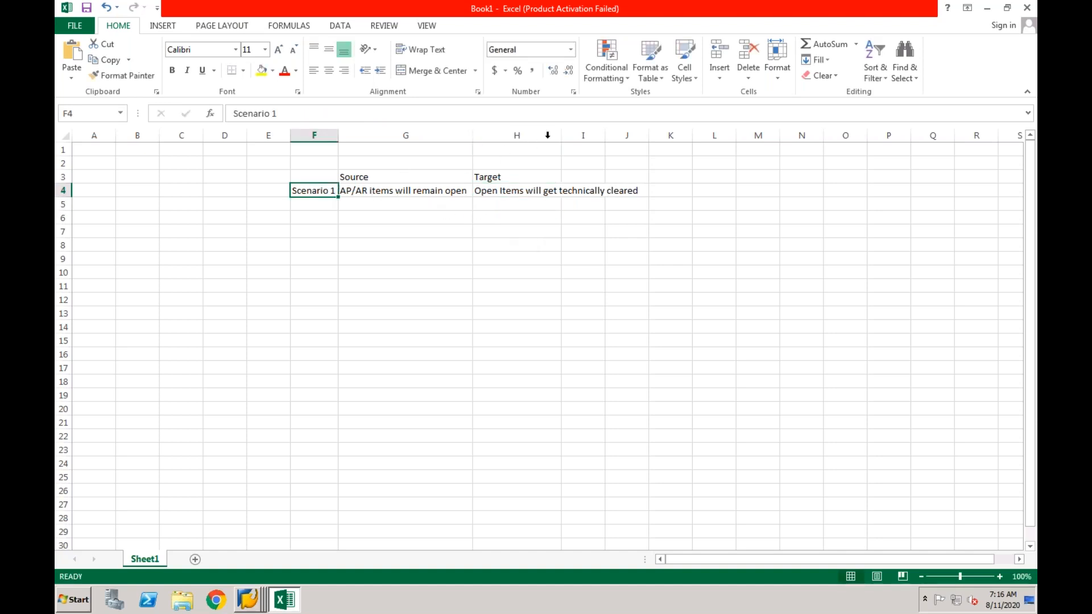
left_click_drag(559, 135, 640, 137)
left_click(510, 211)
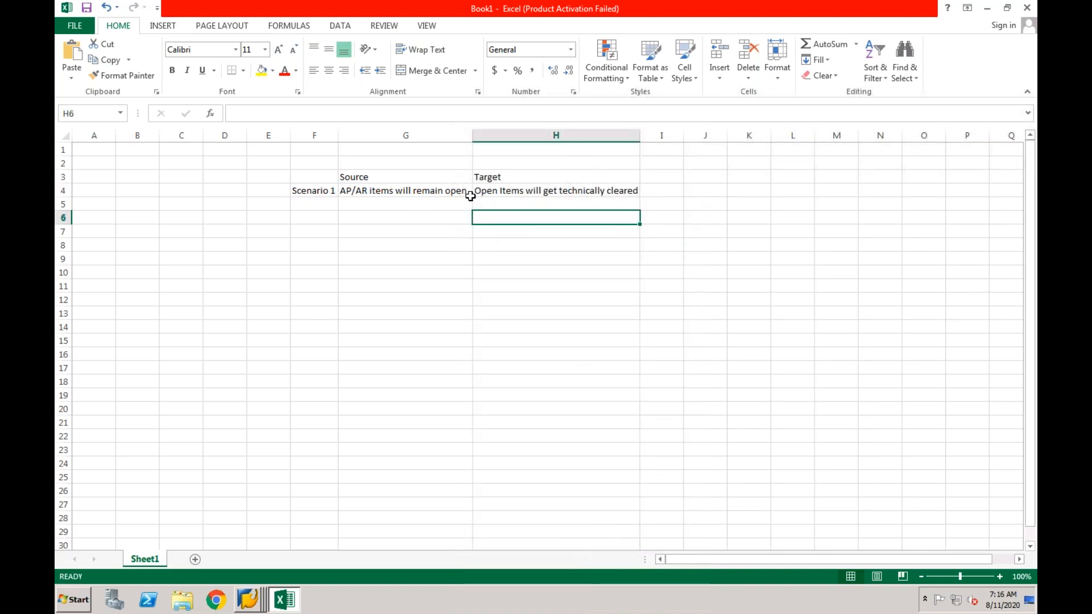
left_click(446, 194)
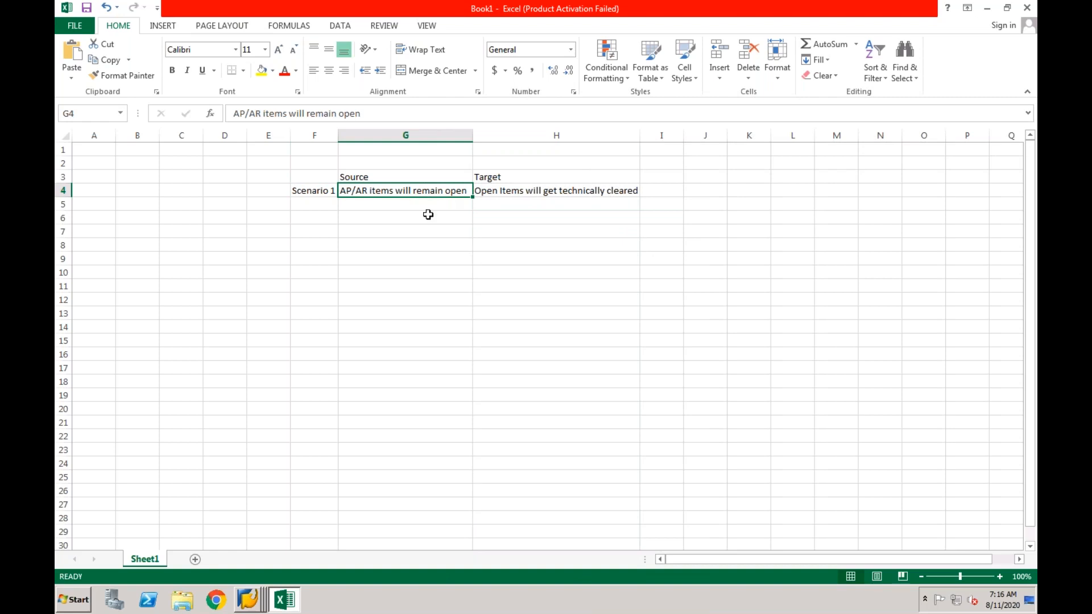
left_click(520, 188)
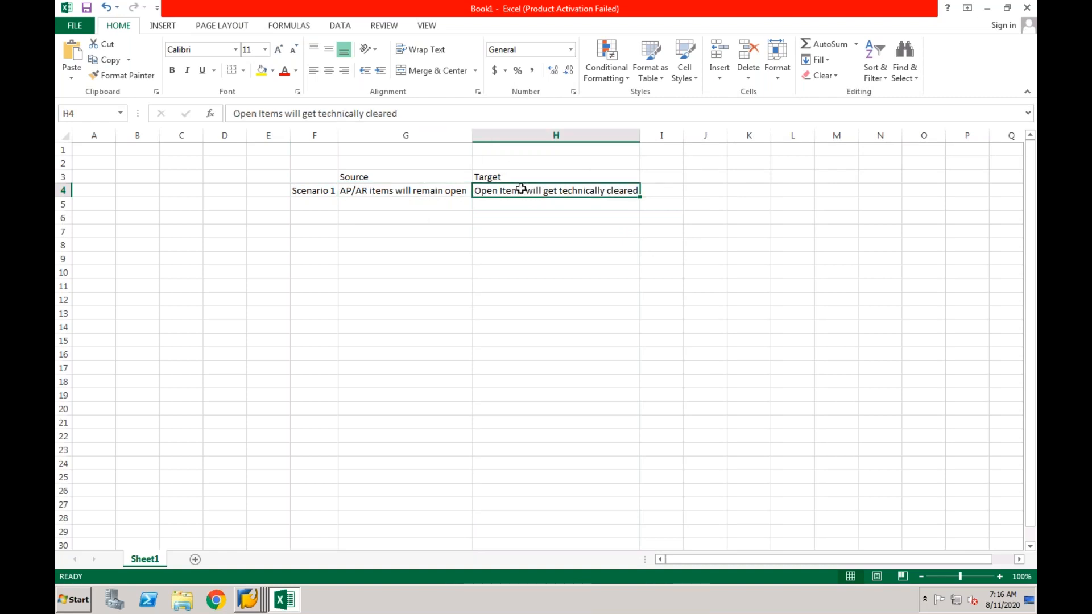
left_click(460, 191)
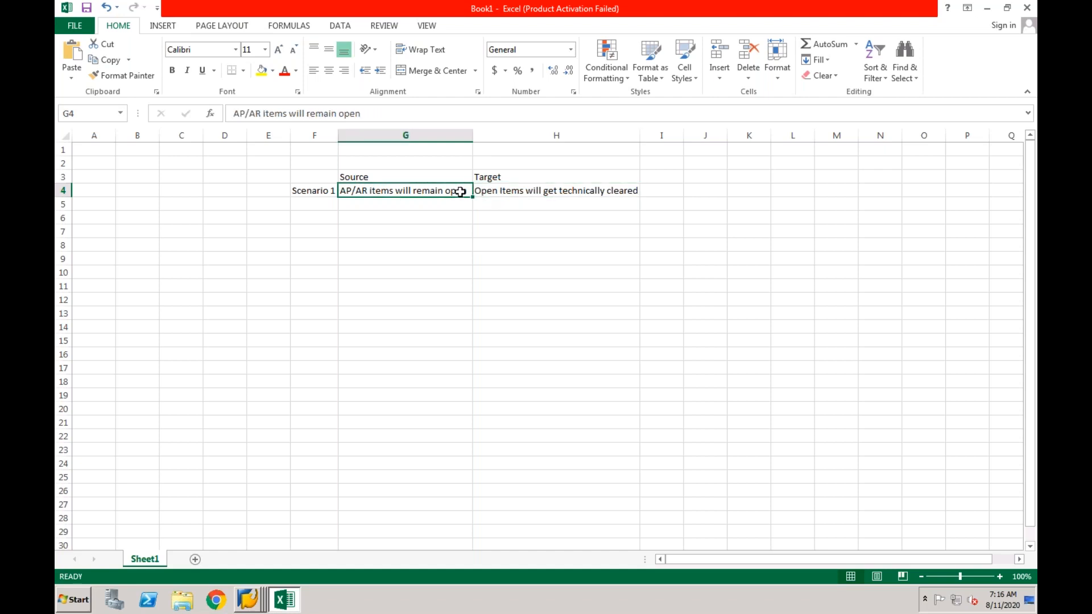
left_click(511, 189)
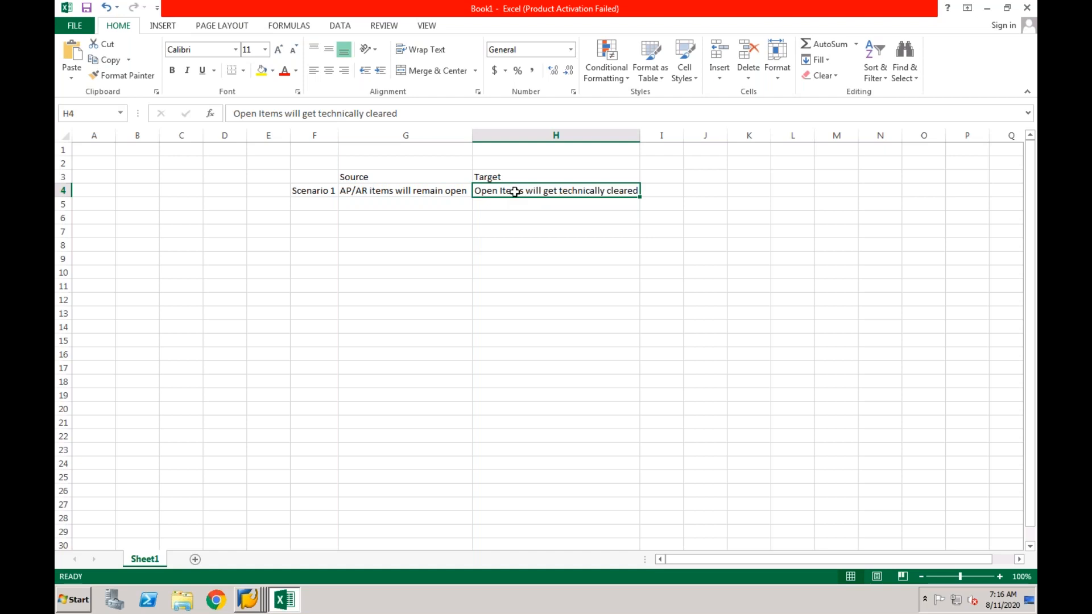
left_click(434, 191)
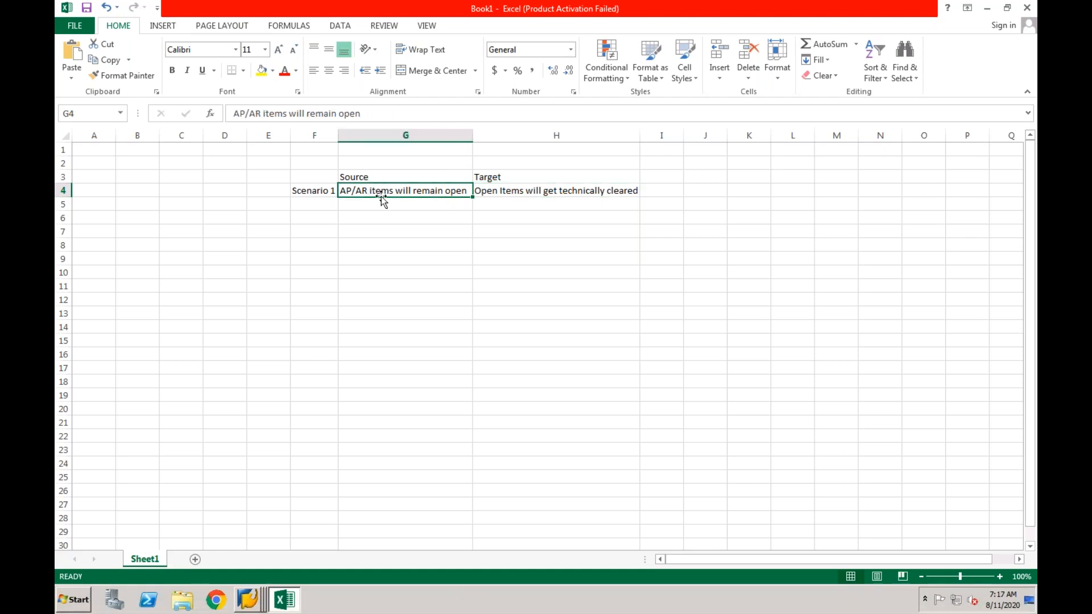
left_click(515, 190)
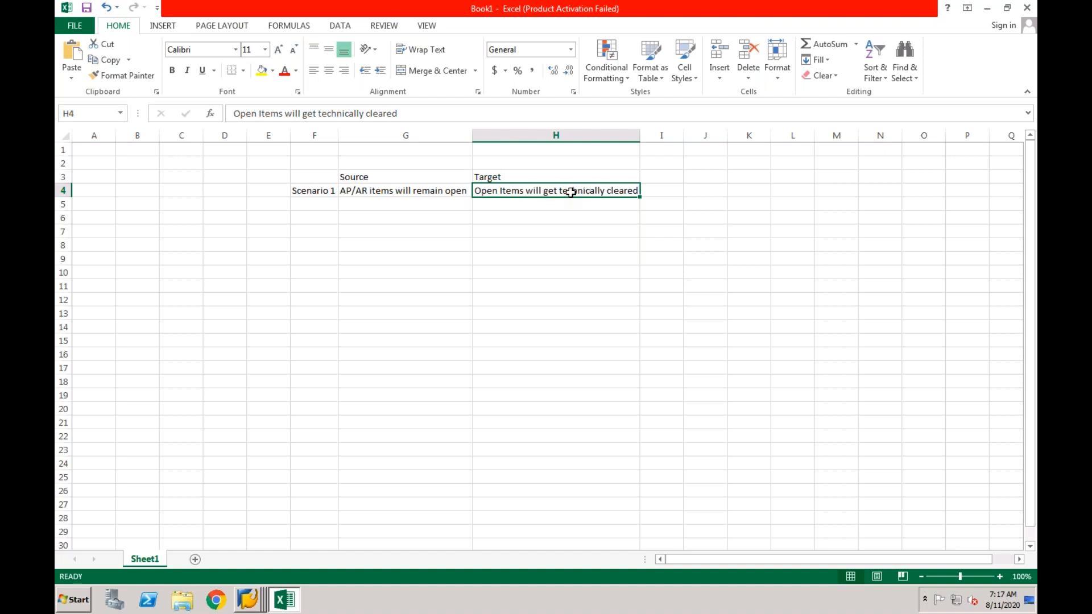
left_click(447, 196)
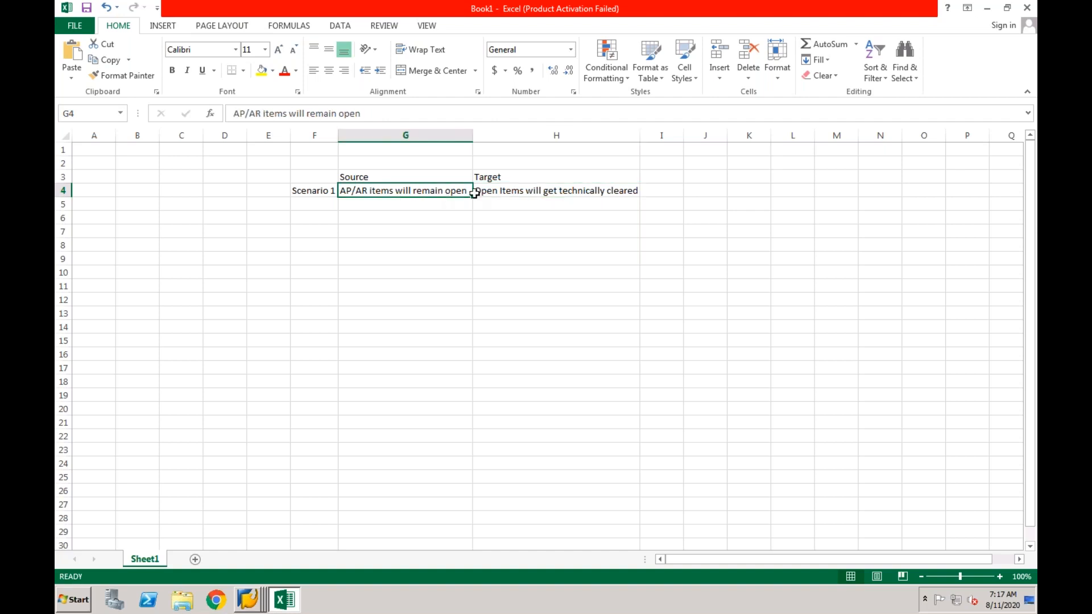
left_click(511, 191)
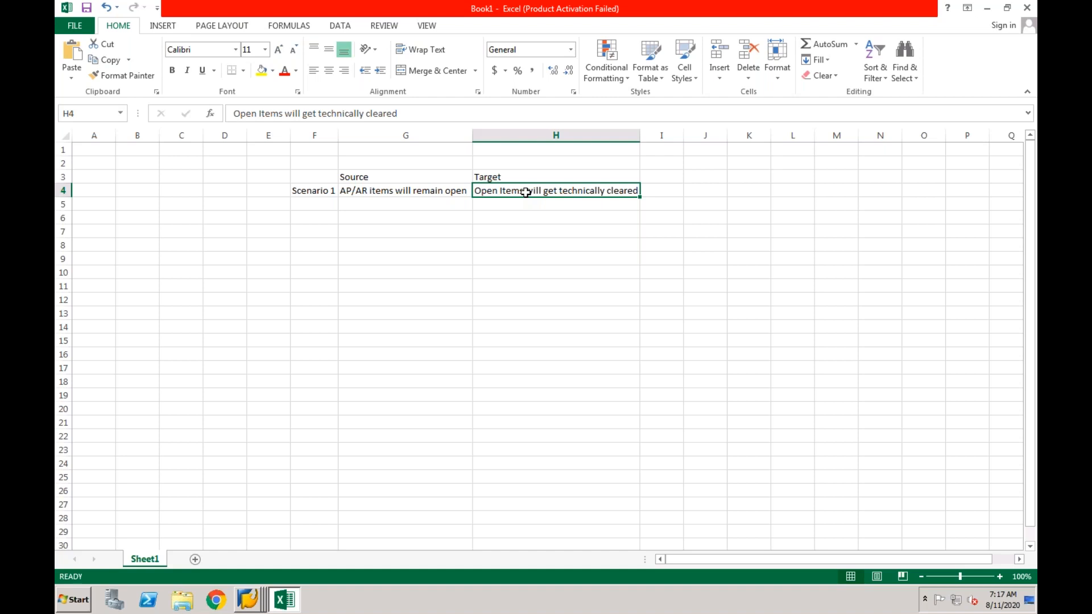
Enter the label Scenario 2 in F5
left_click(321, 207)
type("Scenario ")
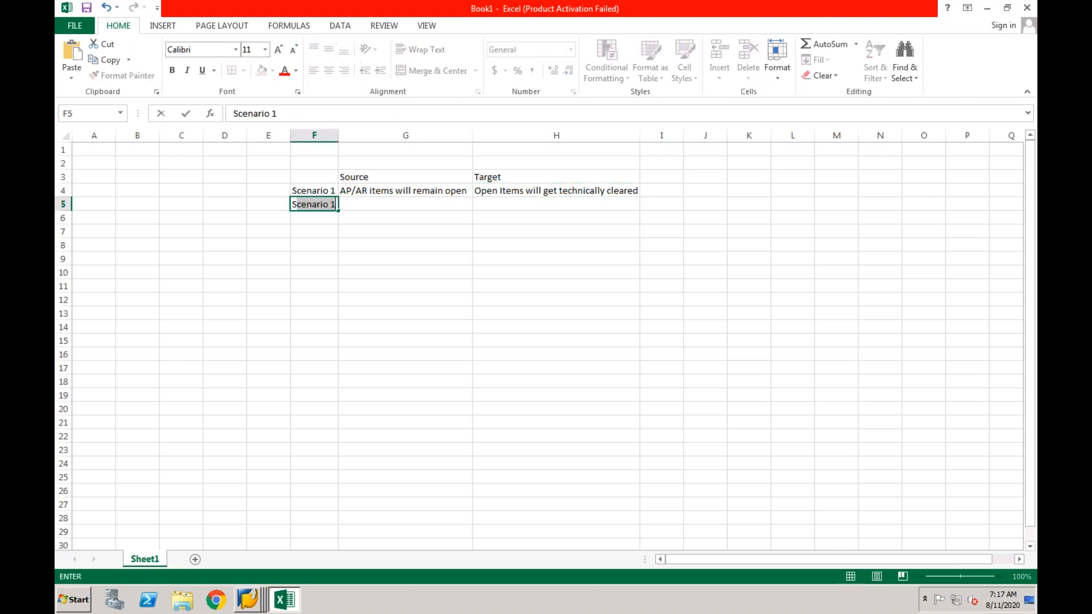
type("2")
key("Return")
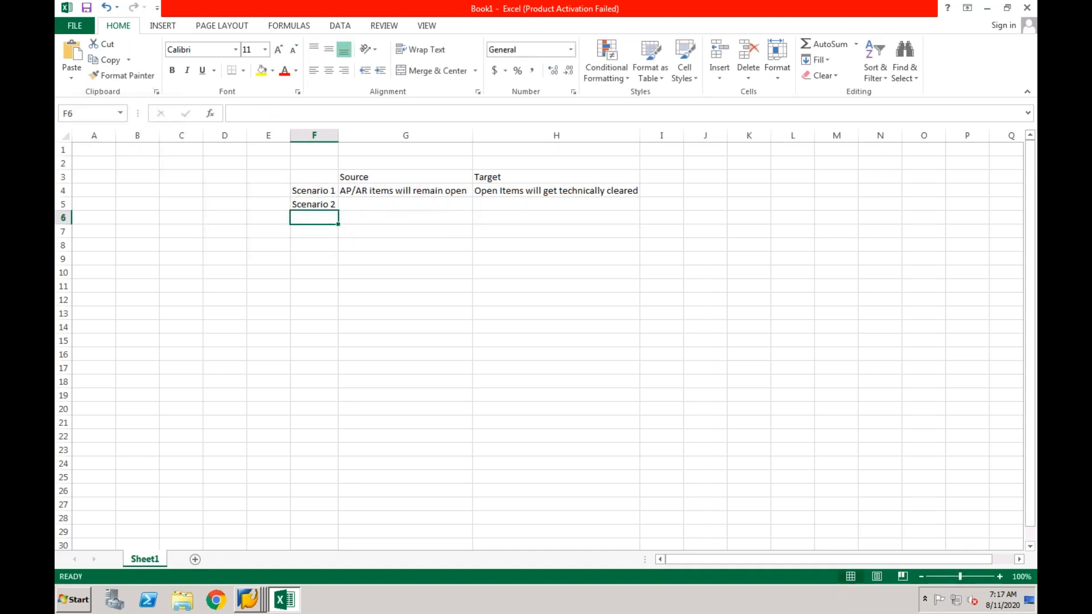
Copy 'AP/AR items will remain open' from G4 into G5 and H5
left_click(363, 206)
left_click(433, 191)
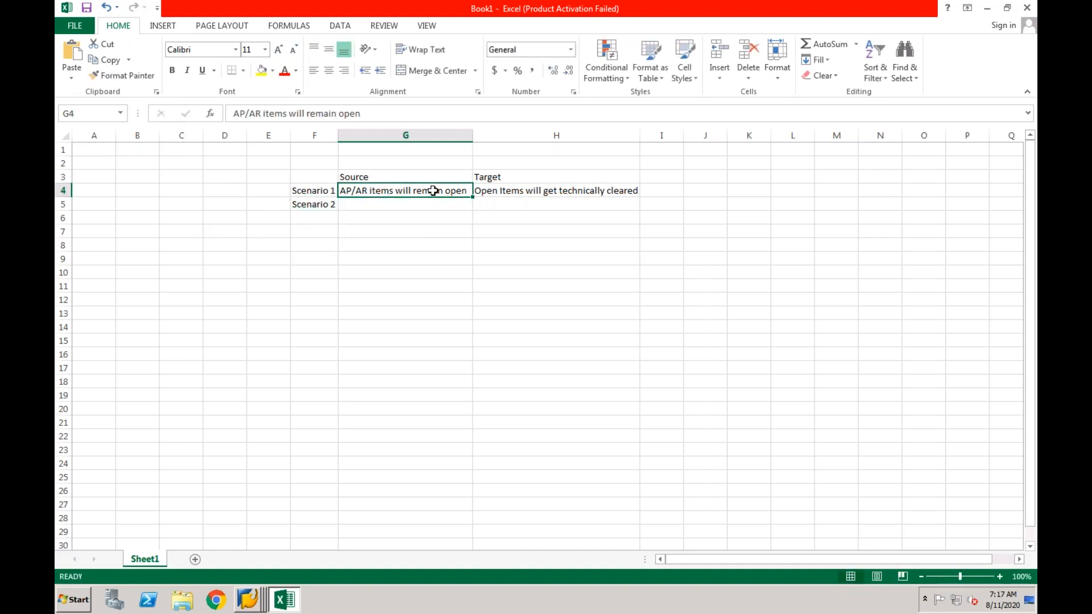
key("ctrl+c")
left_click(412, 205)
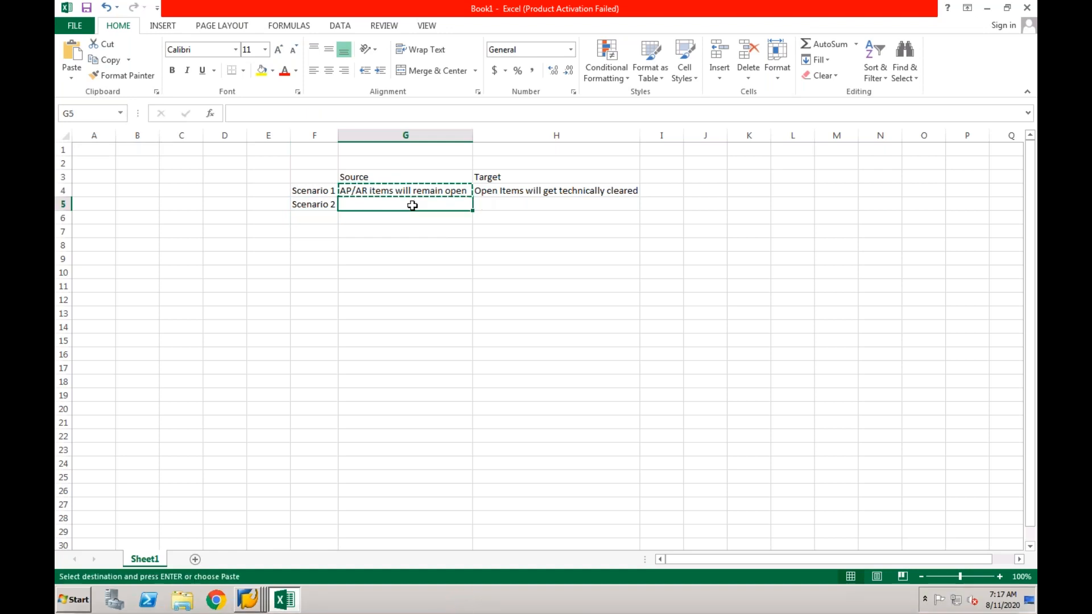
key("ctrl+v")
left_click(497, 204)
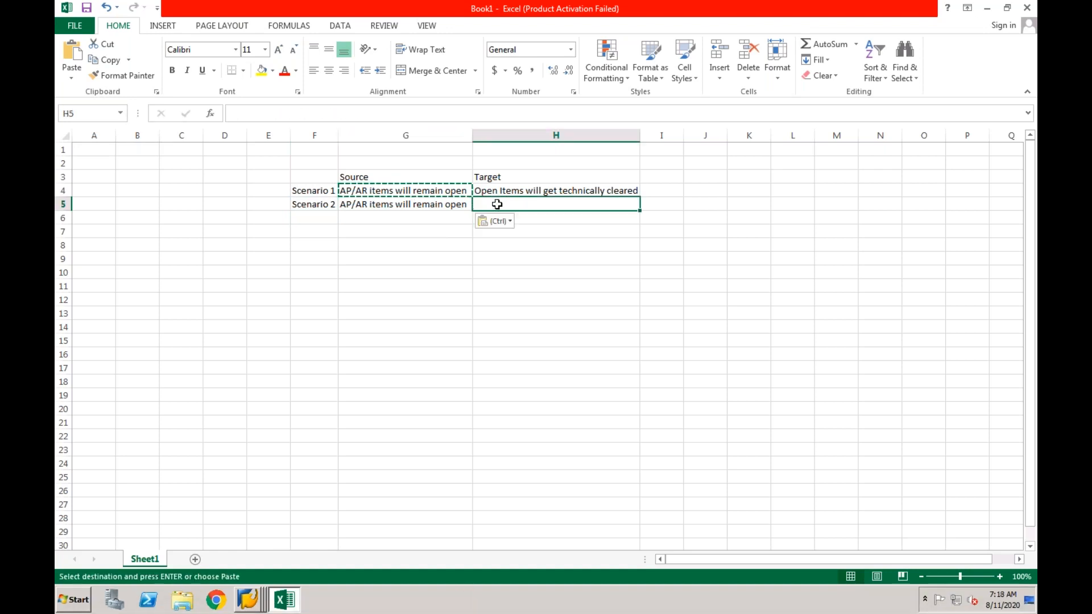
key("ctrl+v")
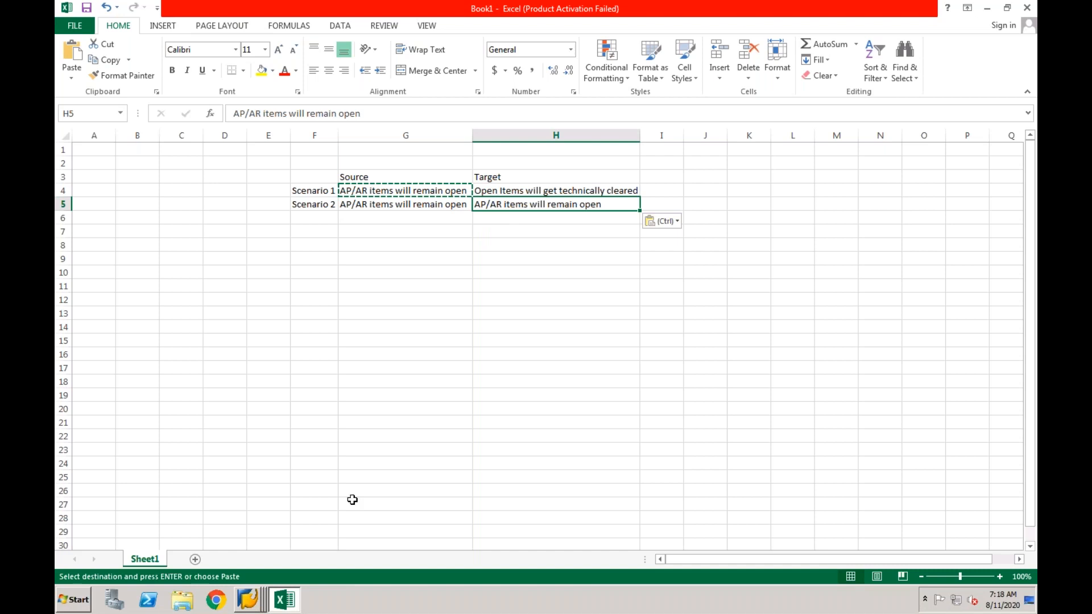
left_click(254, 599)
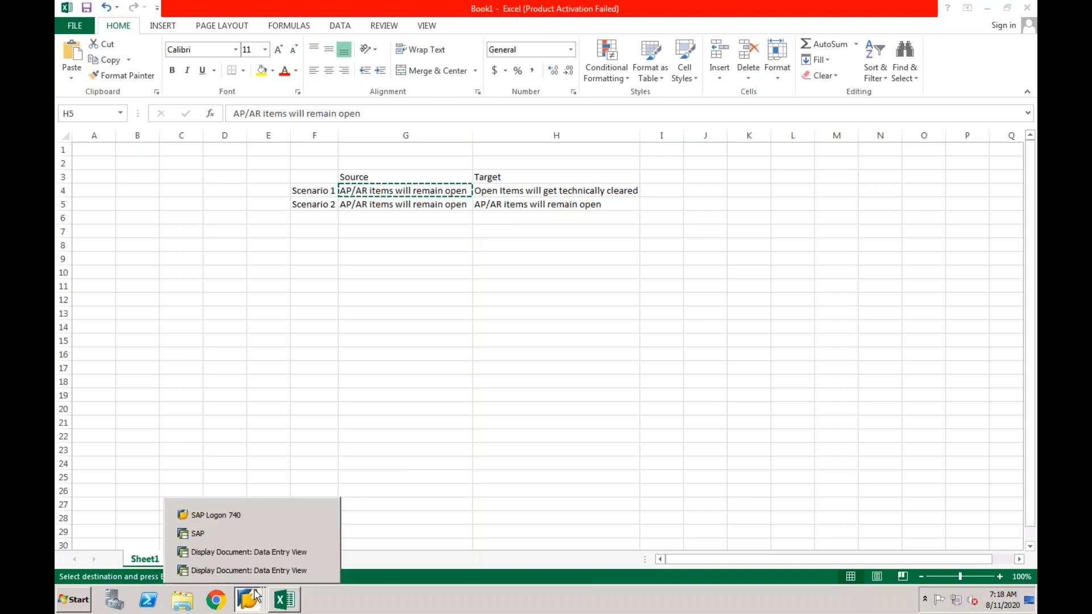
left_click(258, 553)
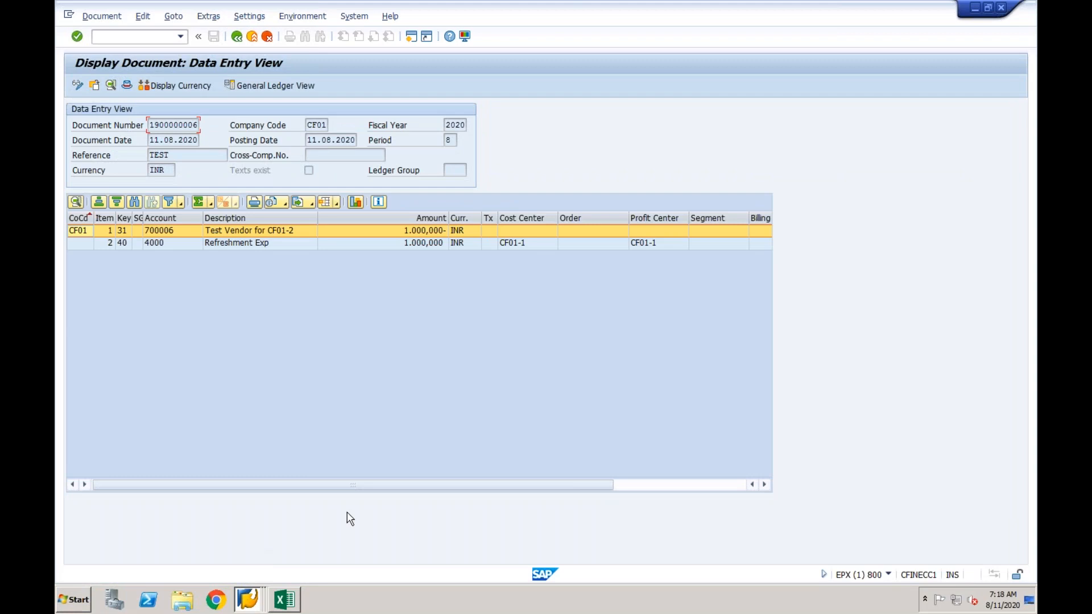
left_click(286, 600)
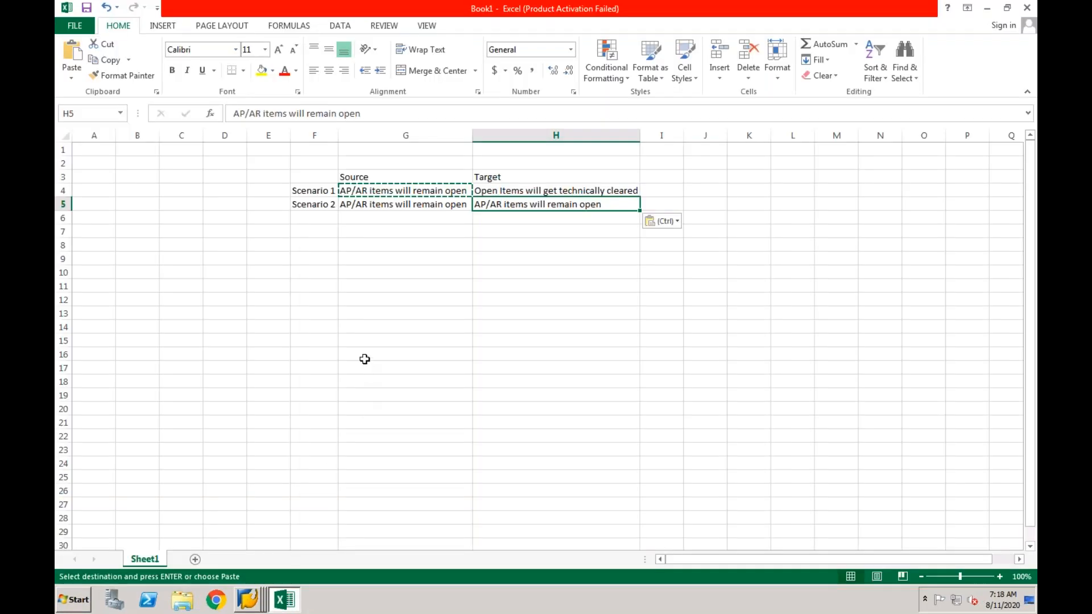
Cancel the pending copy and paste Scenario 2's Source text from G5 into H5
key("Escape")
left_click(405, 207)
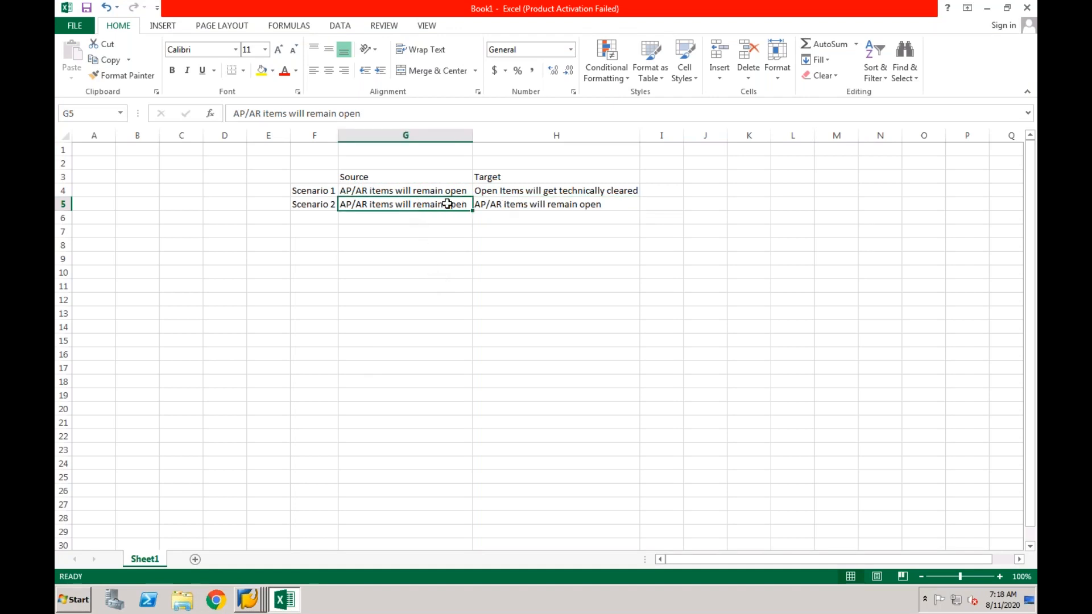
key("ctrl+c")
left_click(478, 205)
key("ctrl+v")
Clear the copy marquee and review Scenario 2's entries in G5 and H5
left_click(452, 235)
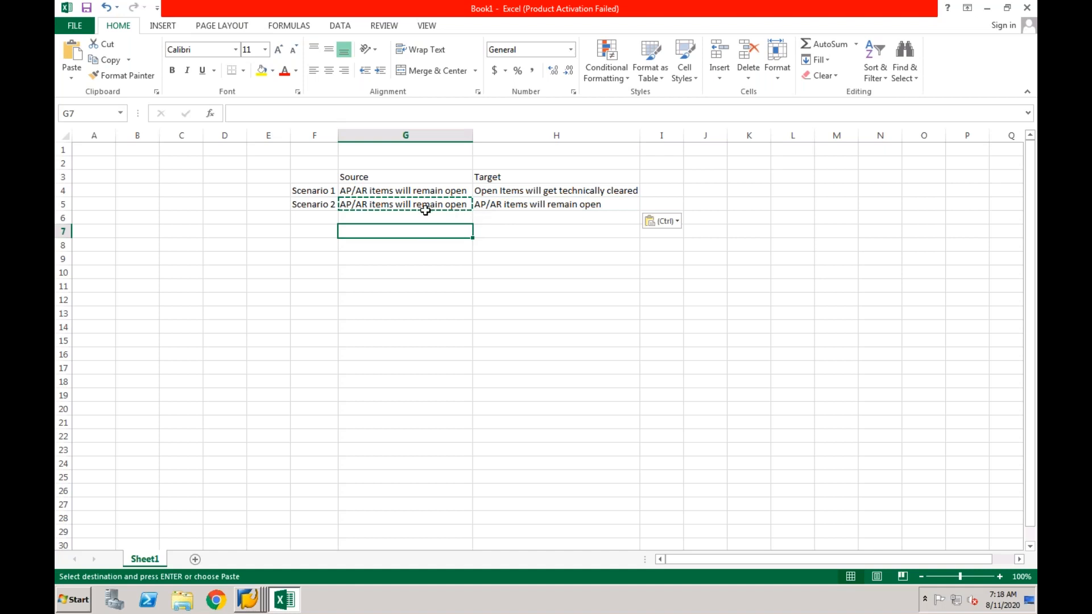
left_click(396, 215)
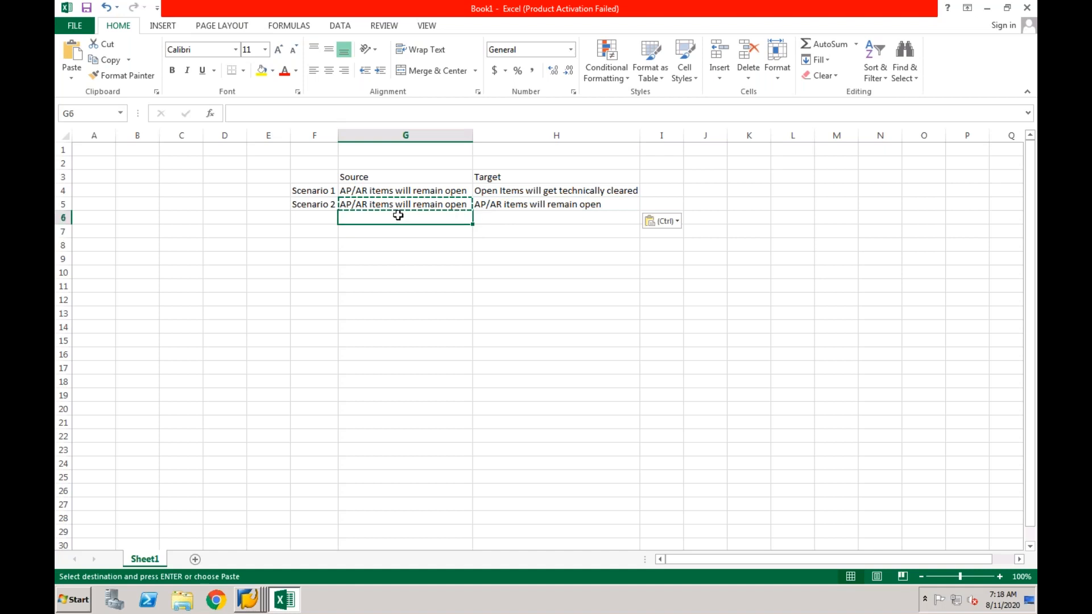
key("Escape")
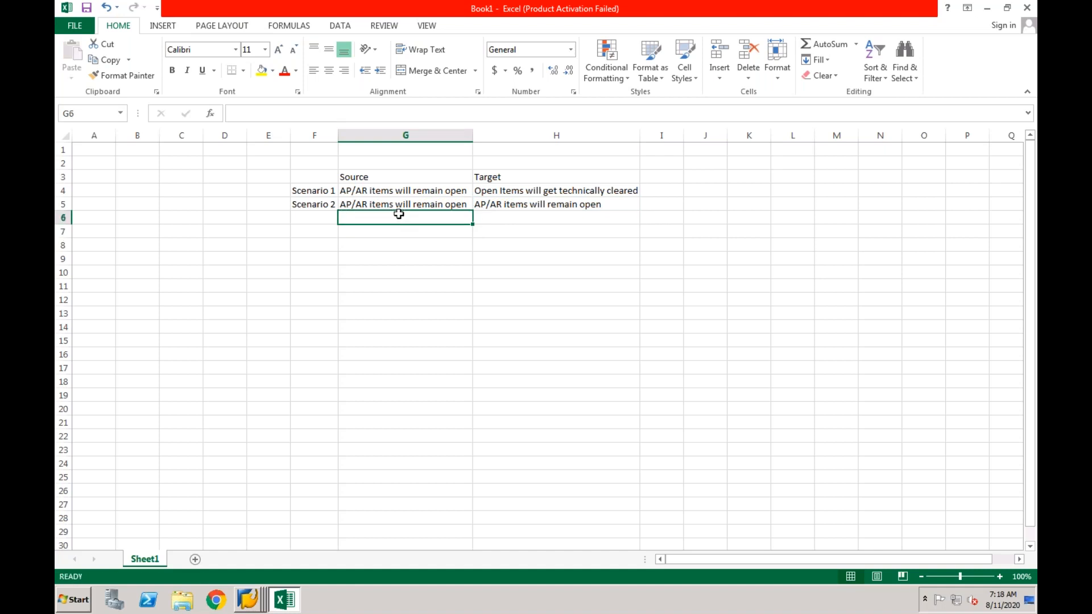
left_click(405, 206)
left_click(489, 205)
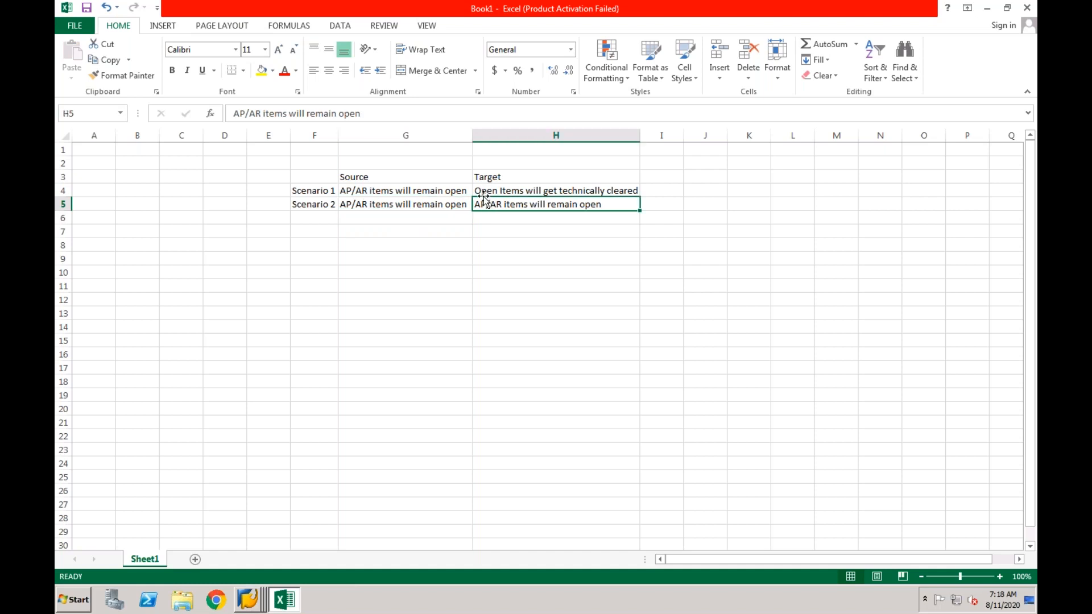
left_click(441, 207)
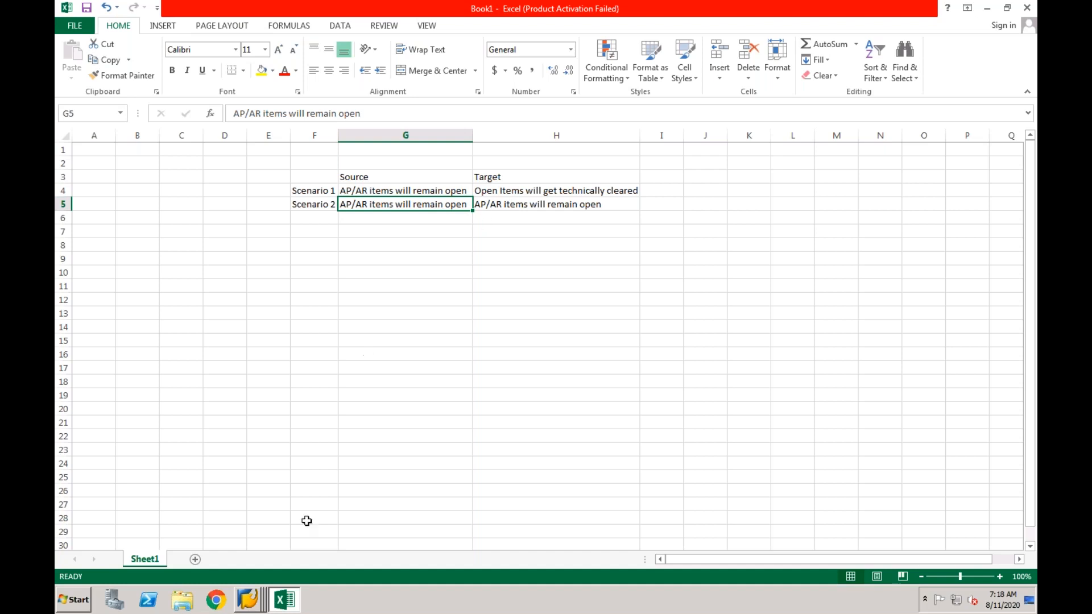
Bring SAP's Display Document window forward, select its document number, then return to Excel
left_click(253, 601)
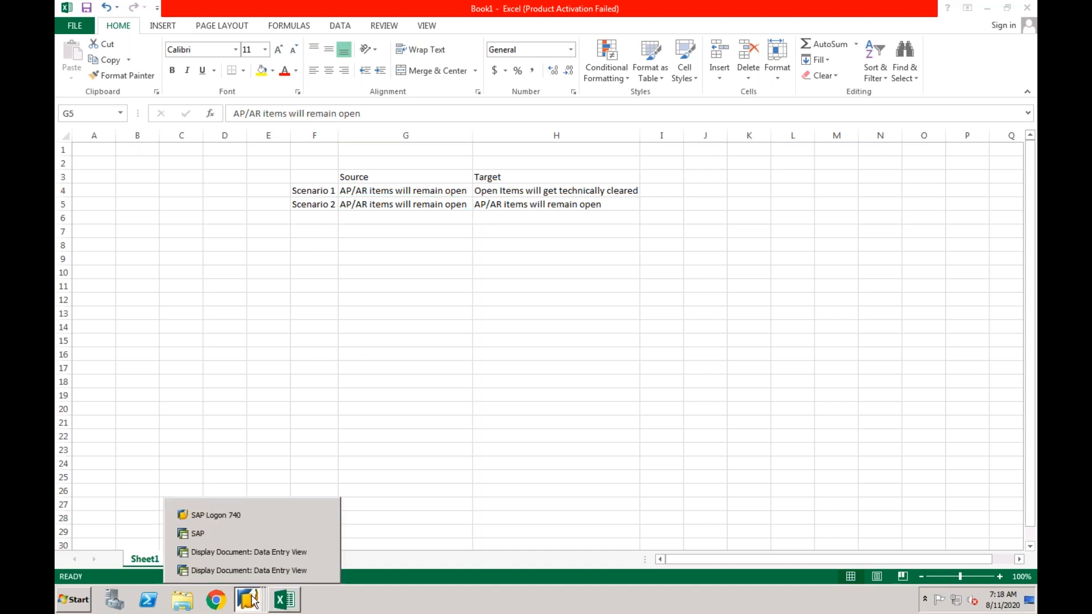
left_click(251, 555)
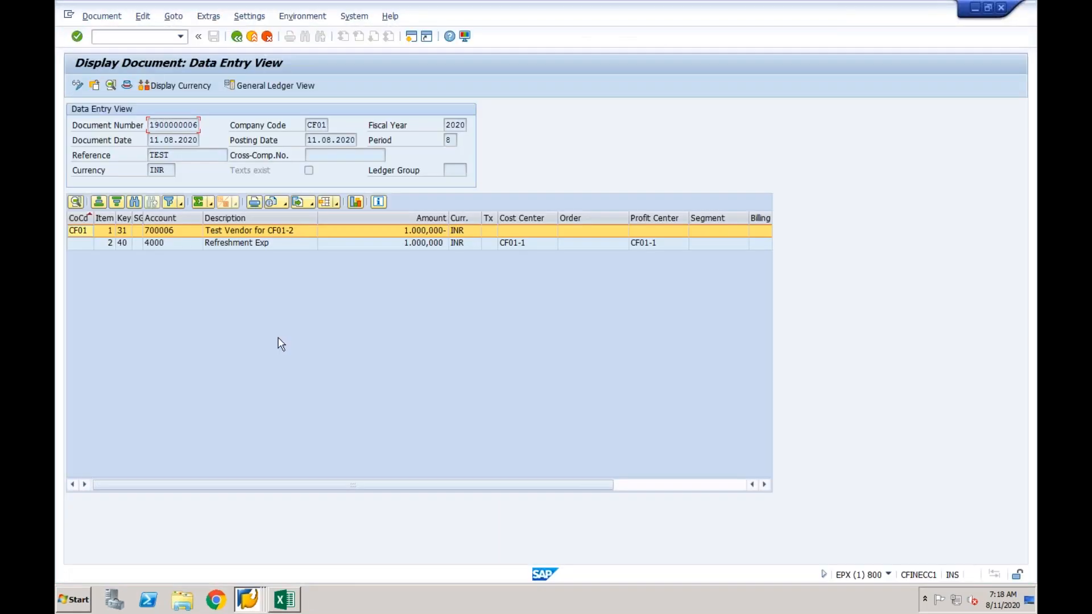
left_click_drag(151, 126, 205, 126)
left_click(151, 37)
left_click(167, 125)
left_click(287, 597)
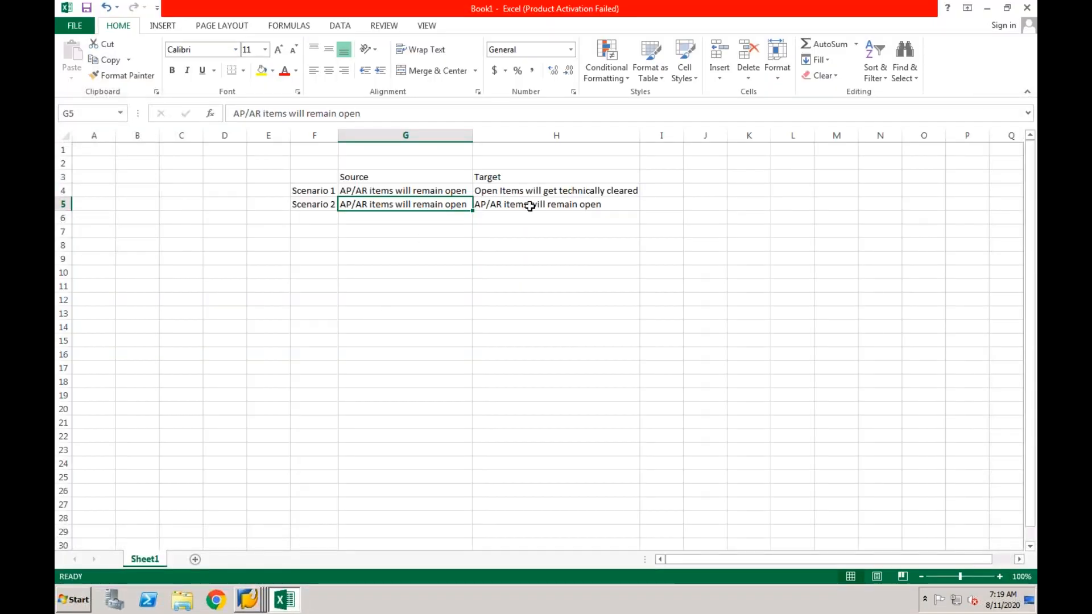
Enter release 1503 in E4 for Scenario 1
left_click(326, 217)
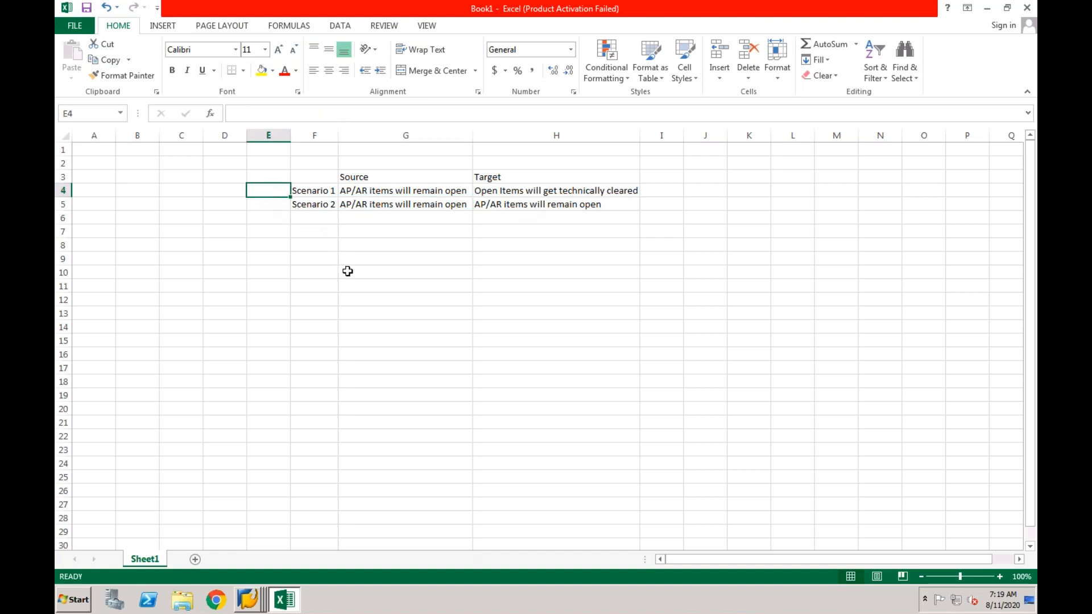
type("1503")
key("Return")
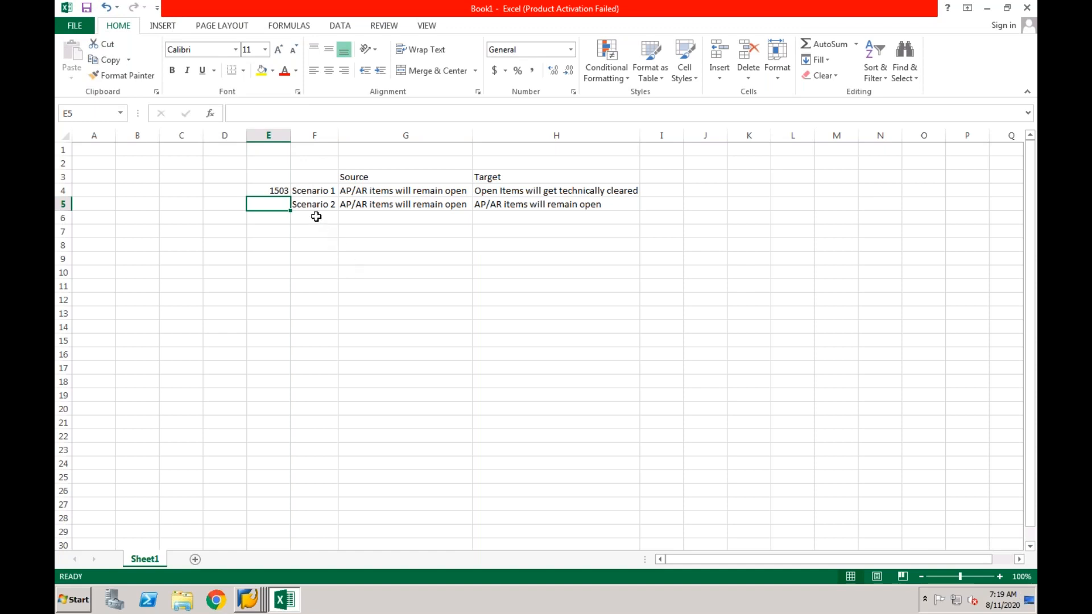
left_click(300, 192)
left_click(282, 189)
left_click(293, 193)
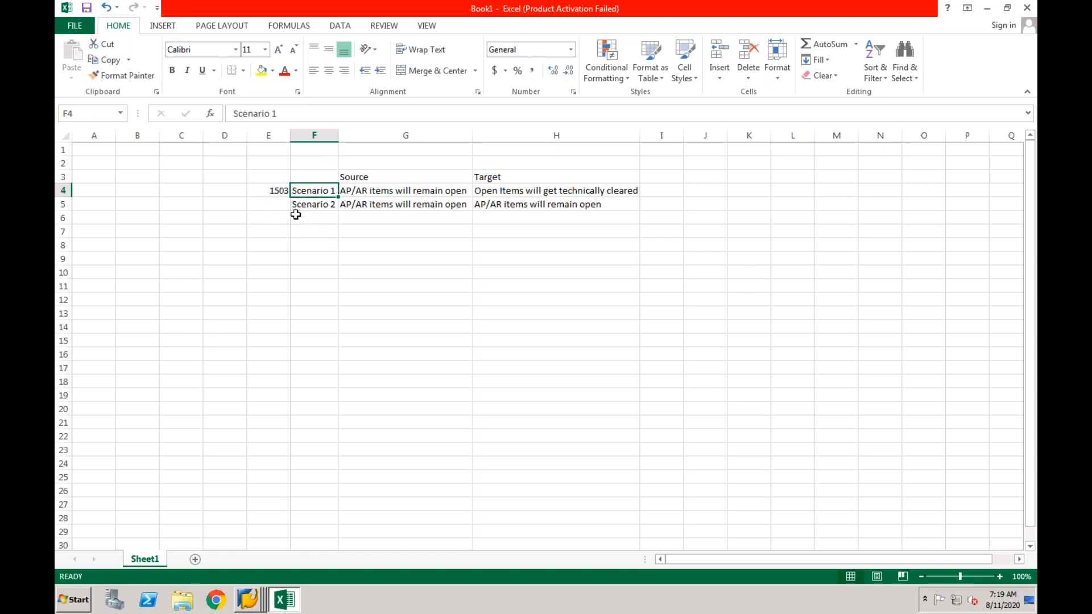
Enter release 1605 in E5 for Scenario 2
left_click(281, 209)
type("1605")
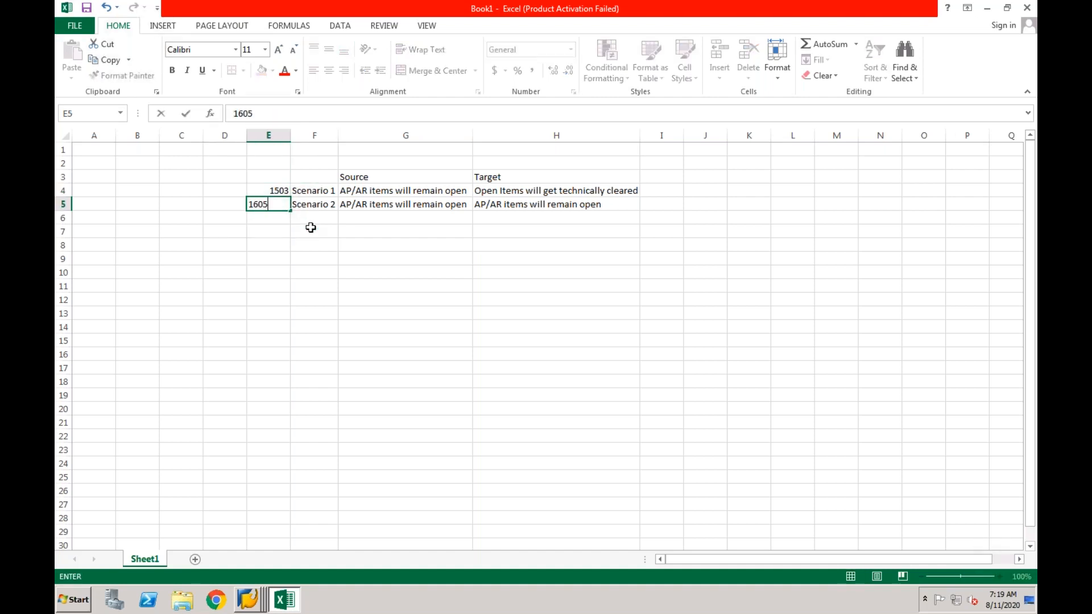
left_click(268, 228)
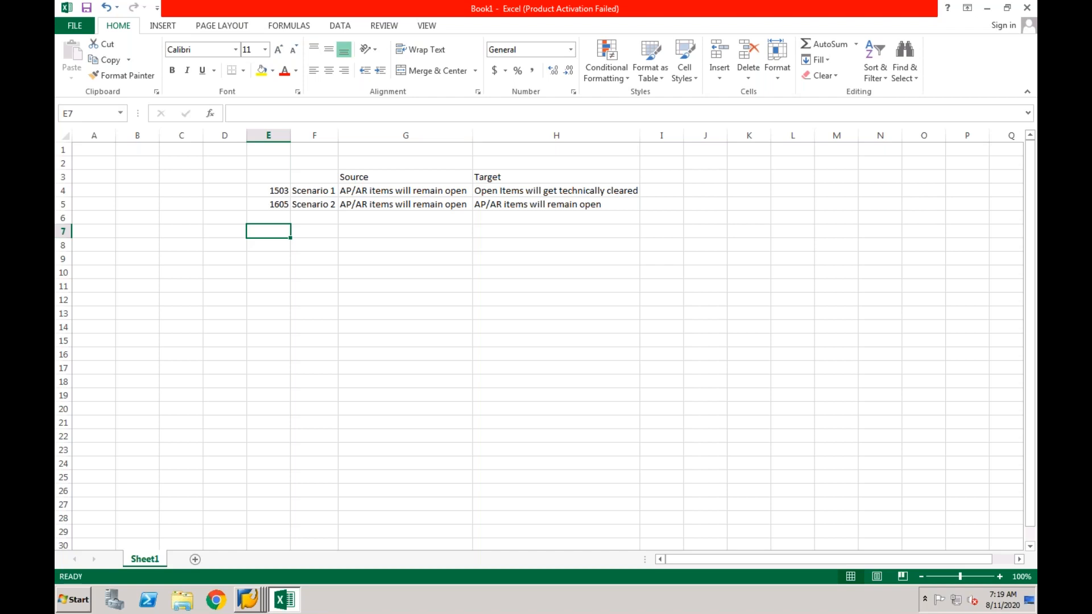
Add release 1709 in E6 with the label 'Scenario 3' in F6
left_click(271, 219)
type("1709")
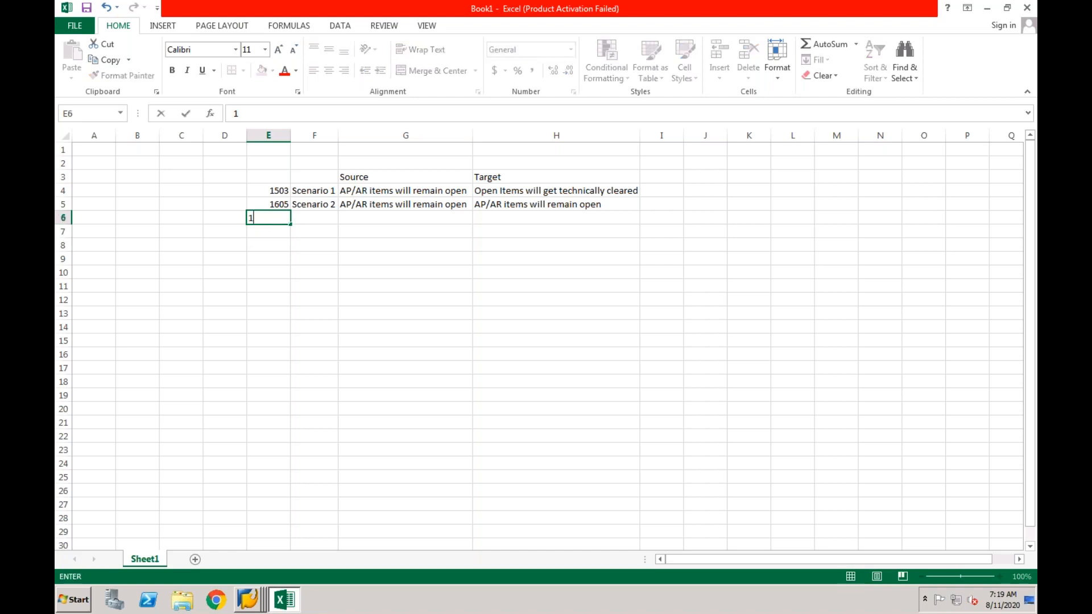
left_click(298, 220)
type("Scen")
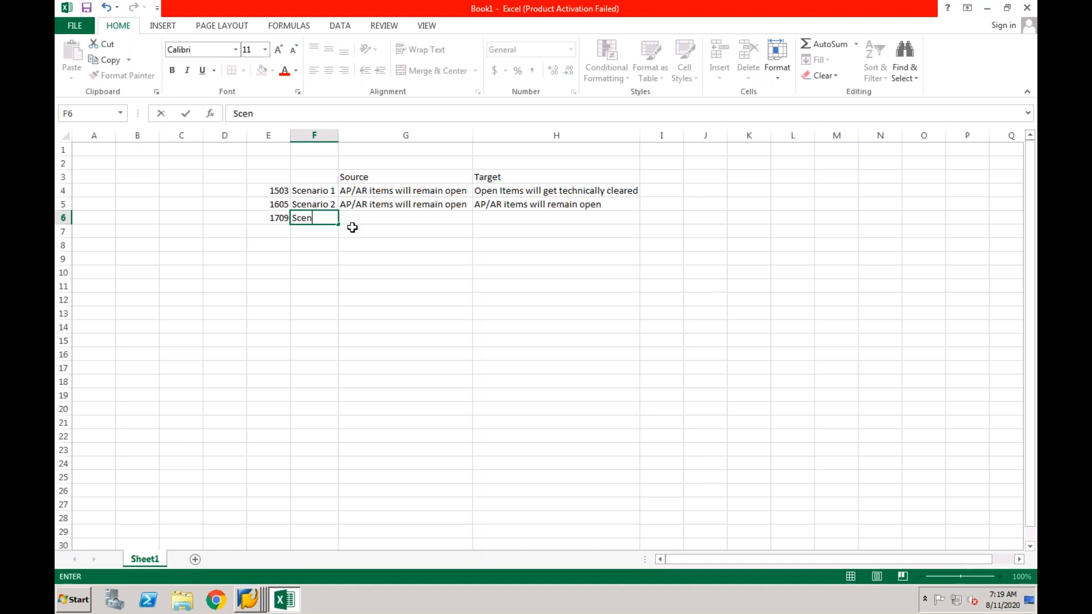
type("ario 3")
key("Return")
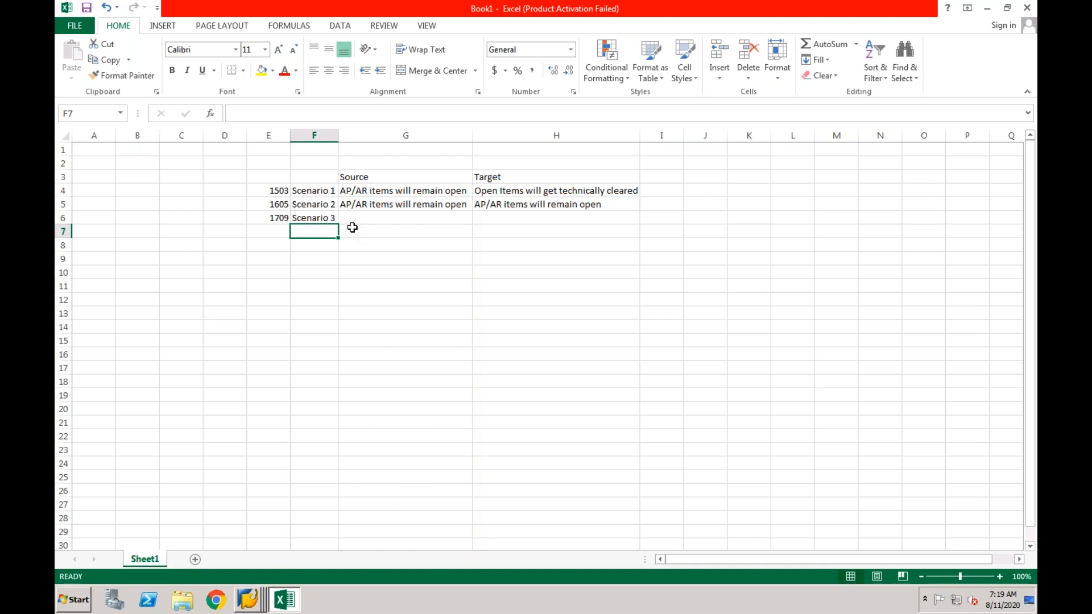
Enter 'AP/AR items will be technically cleared' as Scenario 3's source in G6
left_click(356, 219)
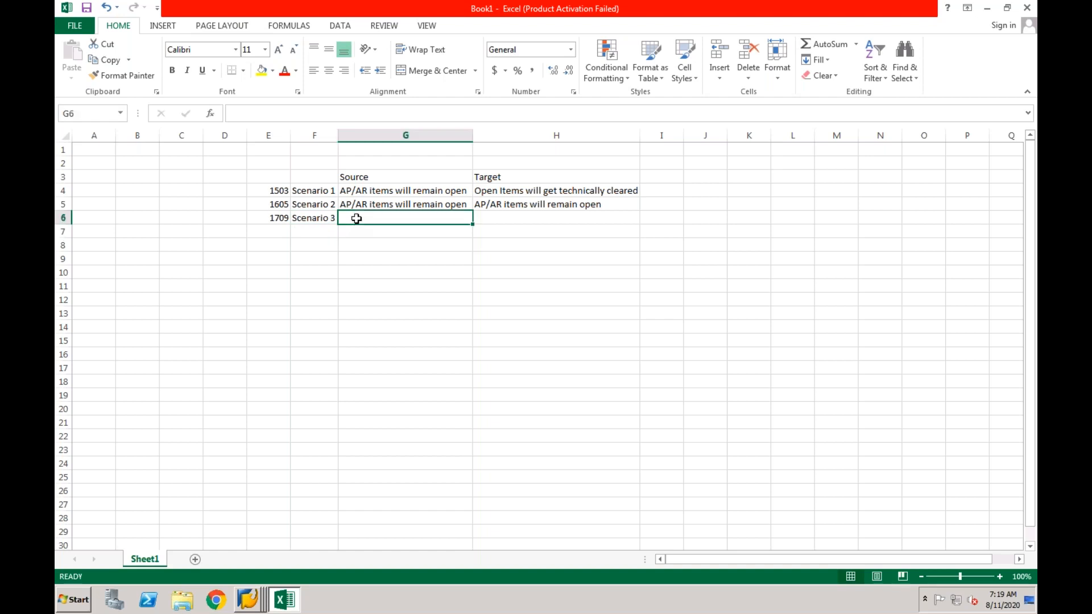
type("AP/AR")
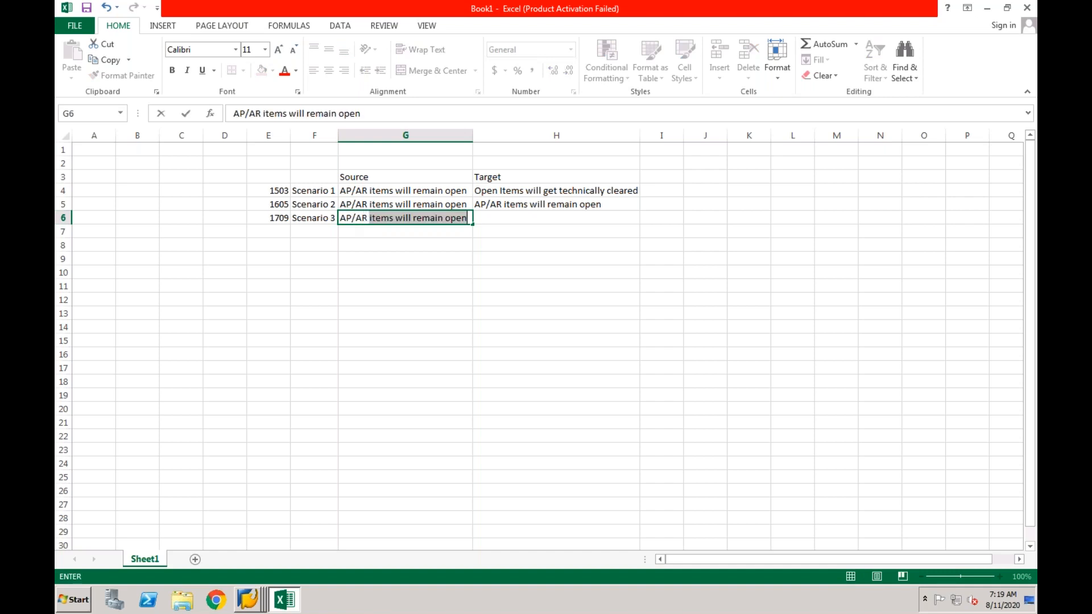
type(" items will ")
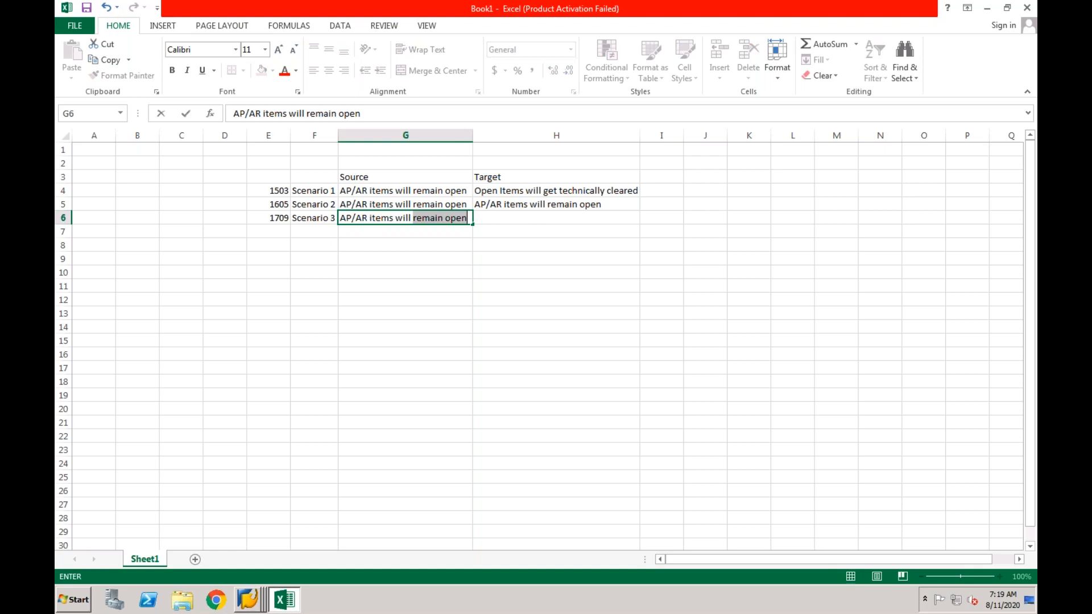
type("be techni")
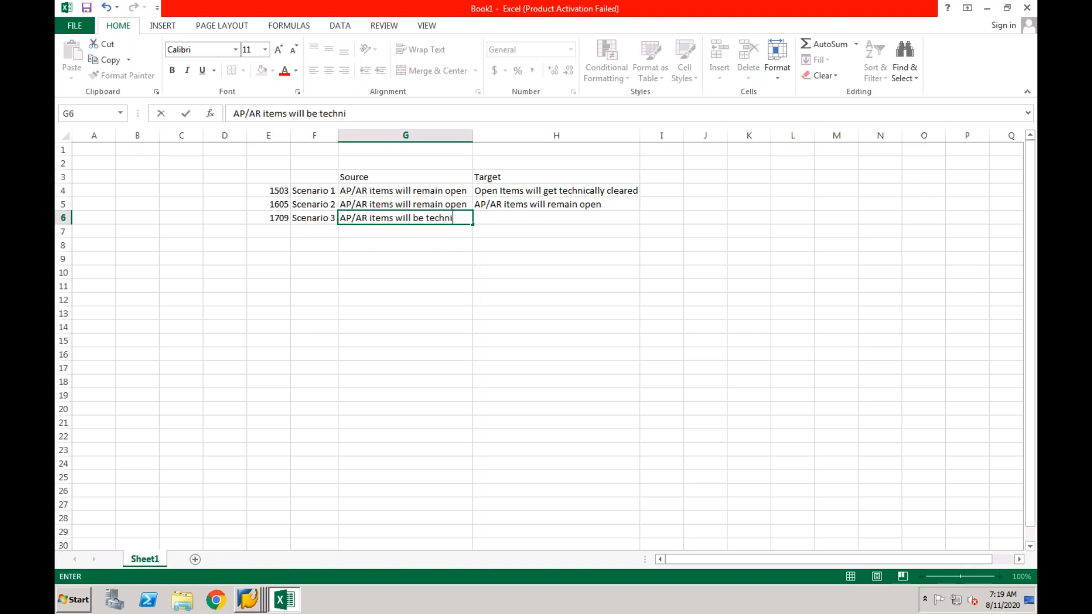
type("cally cleared")
key("Return")
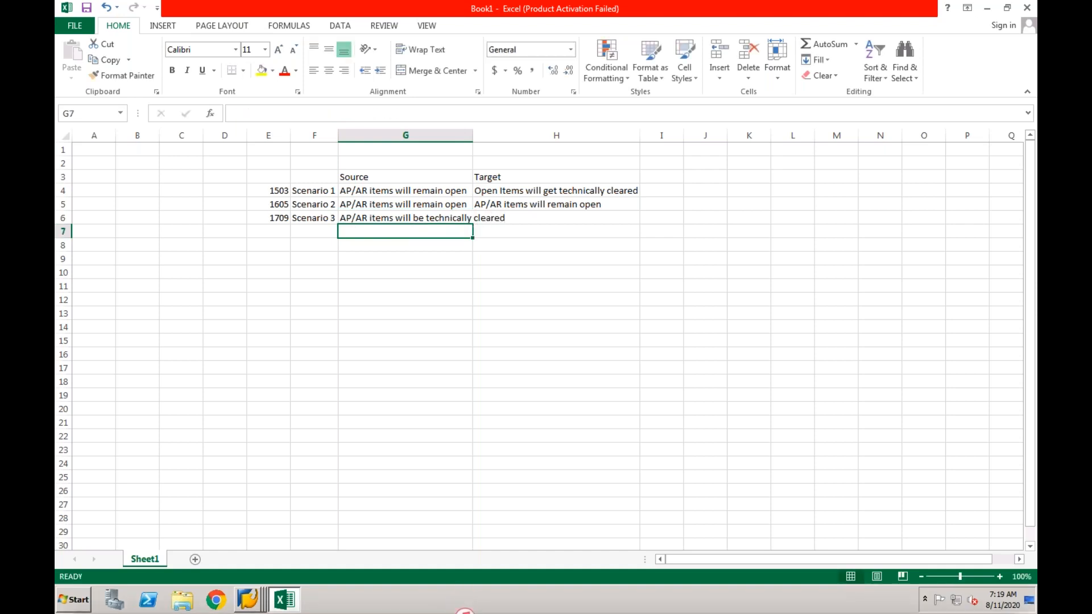
Copy Scenario 2's target 'AP/AR items will remain open' into Scenario 3's target cell H6
left_click(518, 219)
left_click(518, 203)
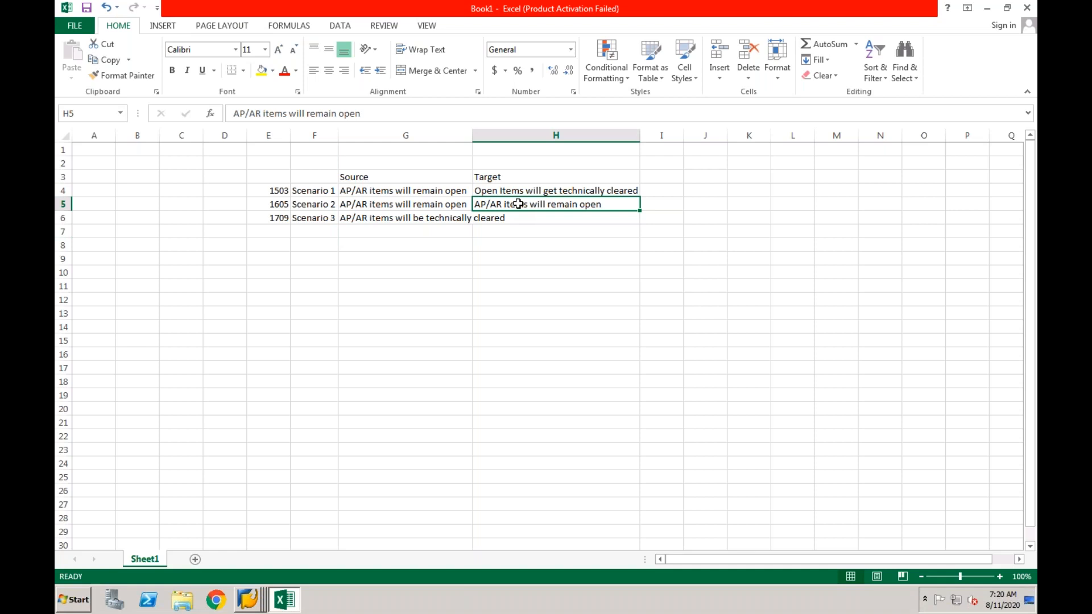
key("ctrl+c")
left_click(515, 216)
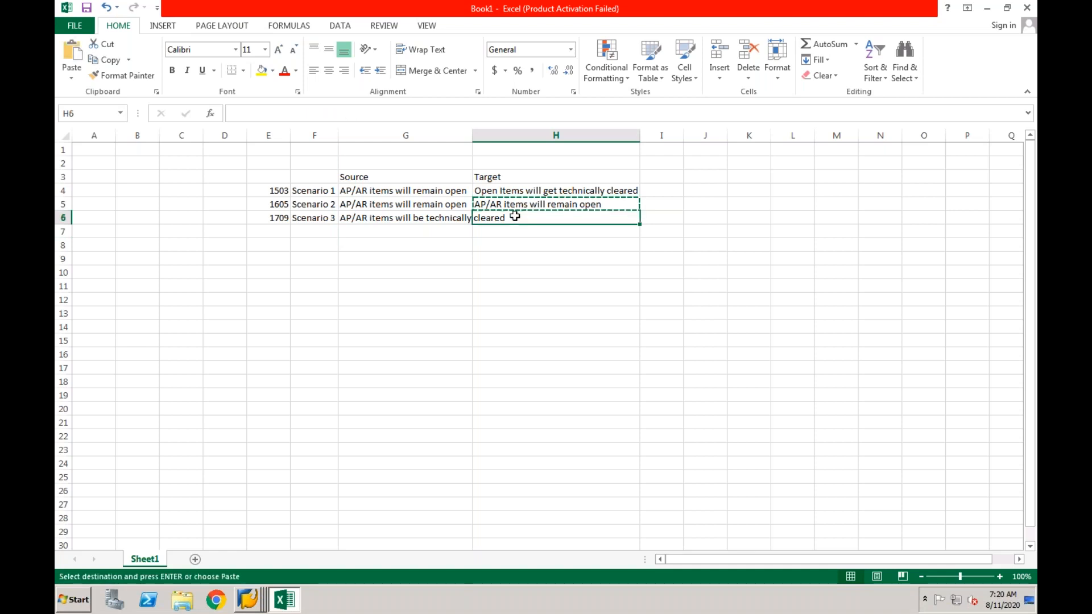
key("ctrl+v")
left_click(506, 251)
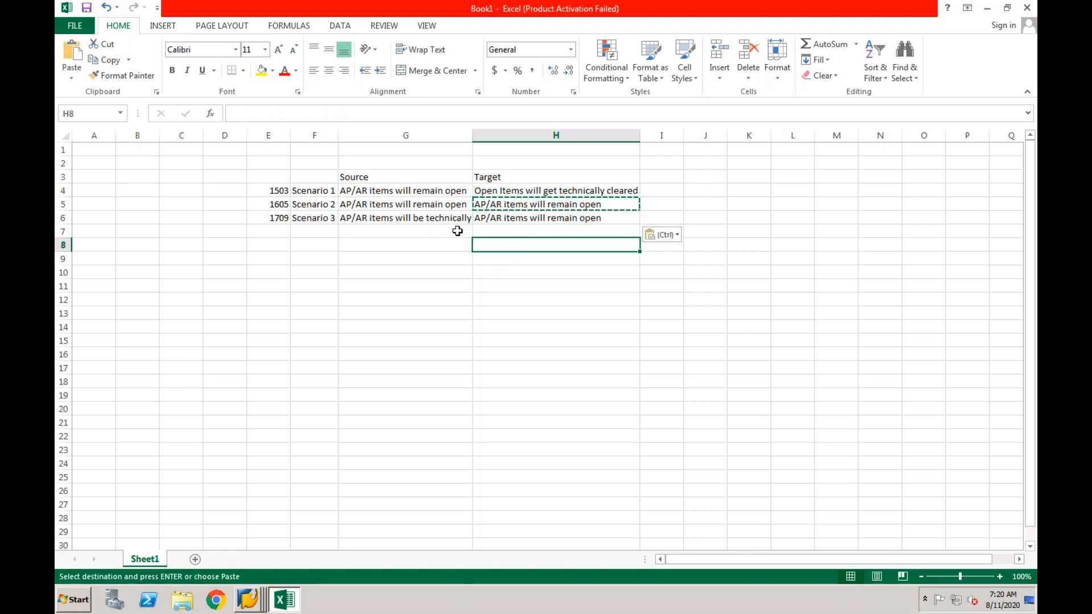
key("Escape")
left_click(547, 218)
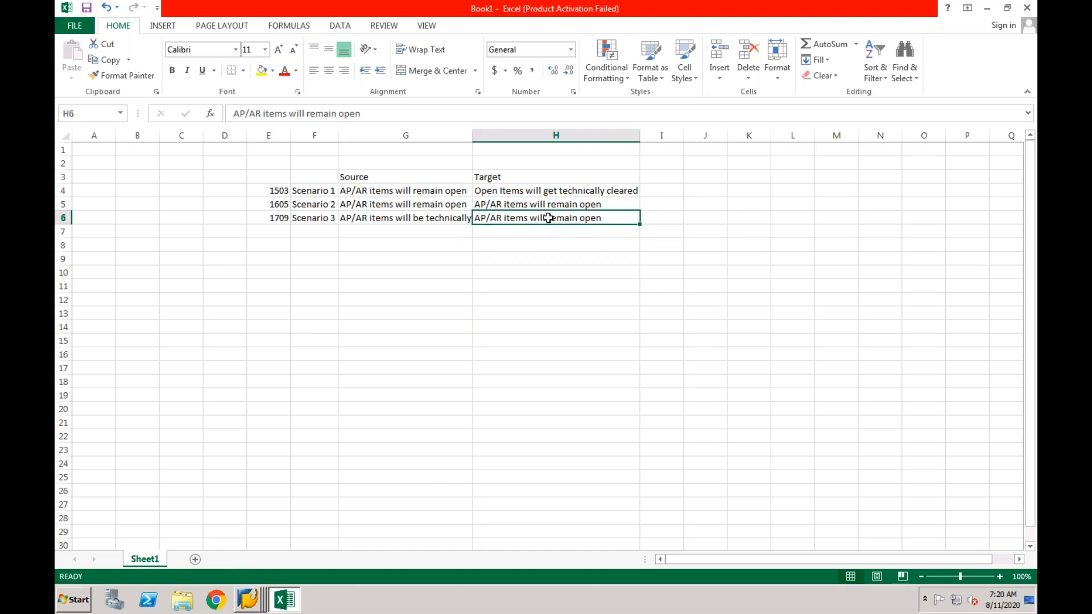
left_click(444, 219)
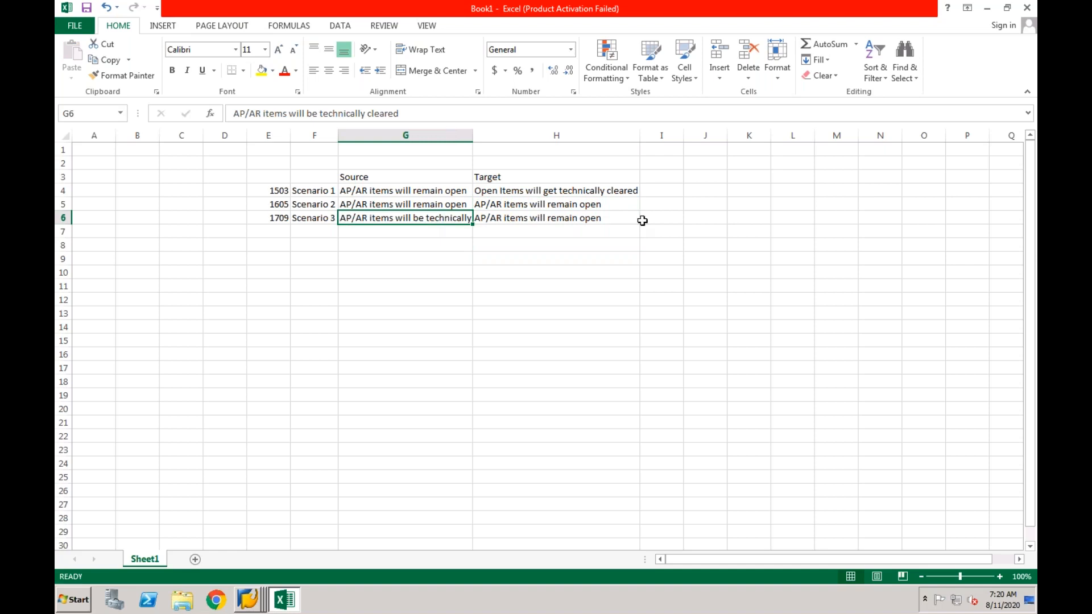
left_click(665, 219)
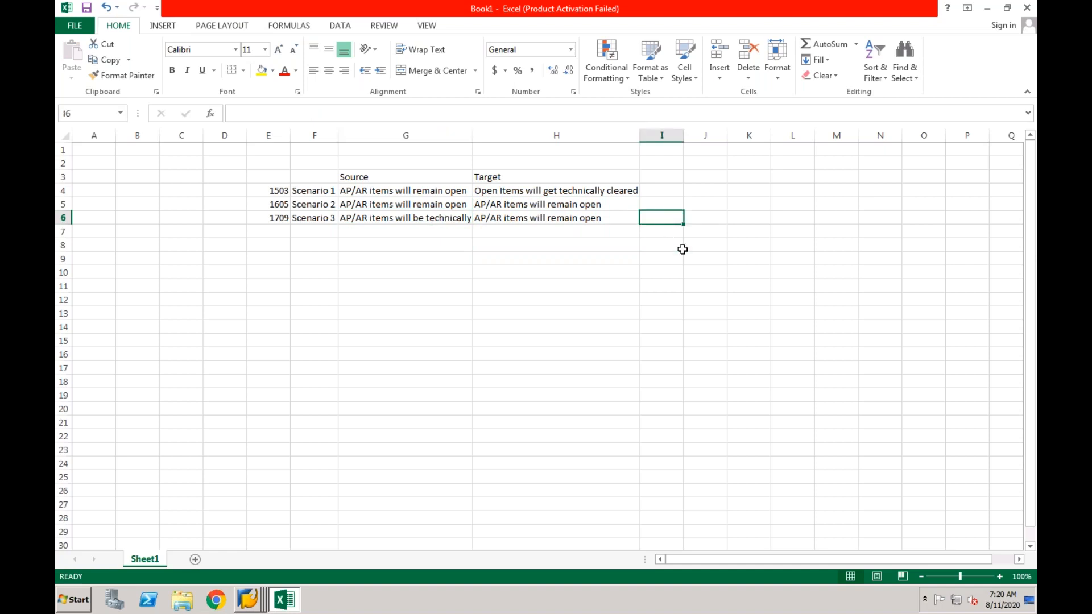
Enter 'Central Finance' in I6, then replace 'Finance' with 'Payment'
type("Central Finance")
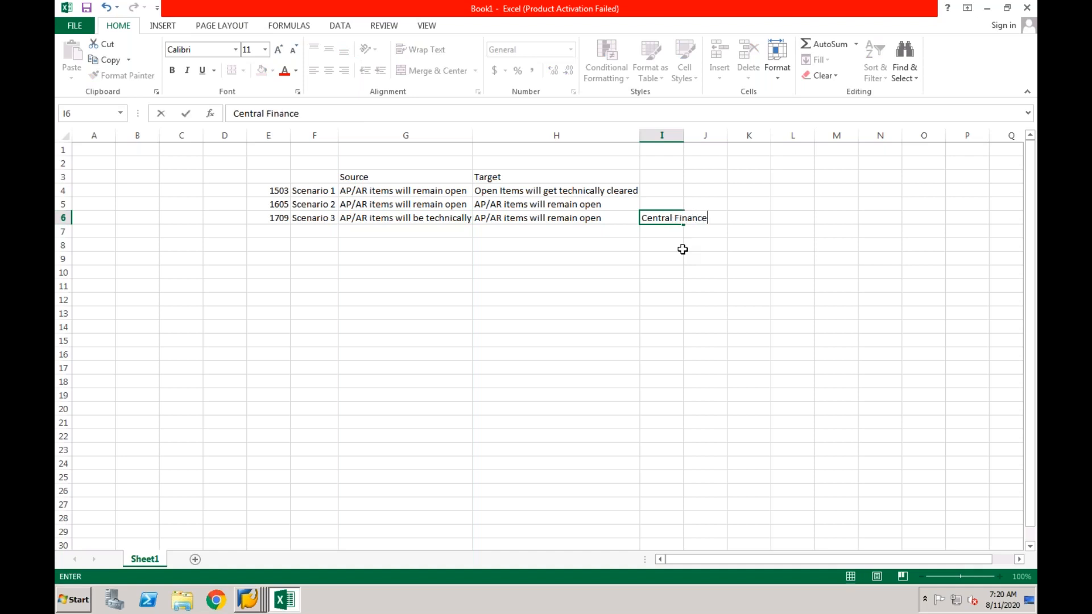
key("Return")
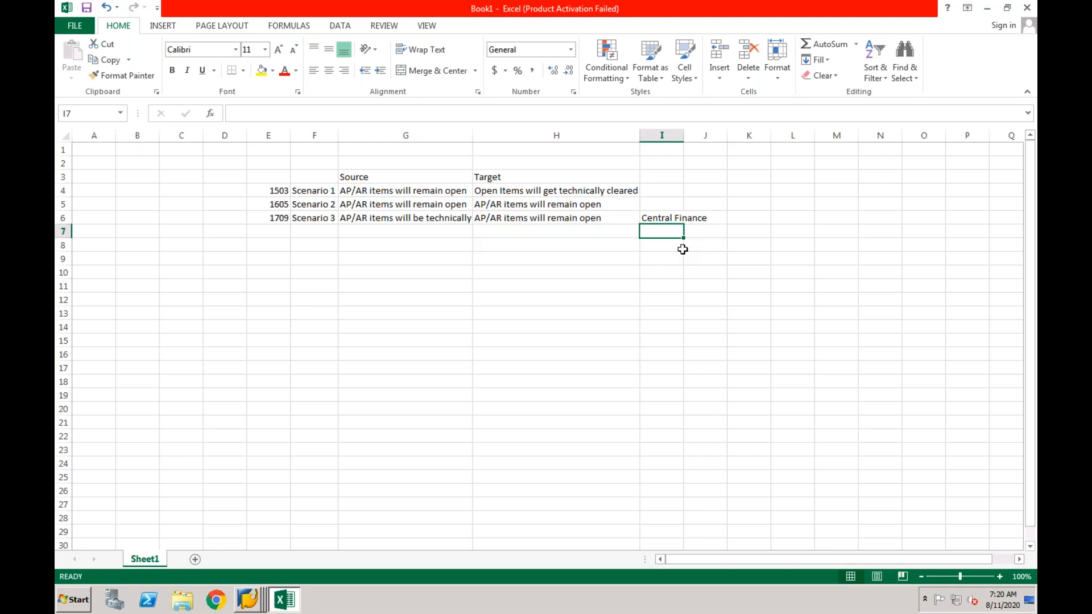
double_click(679, 219)
double_click(691, 218)
type("Payment")
key("Return")
left_click(653, 219)
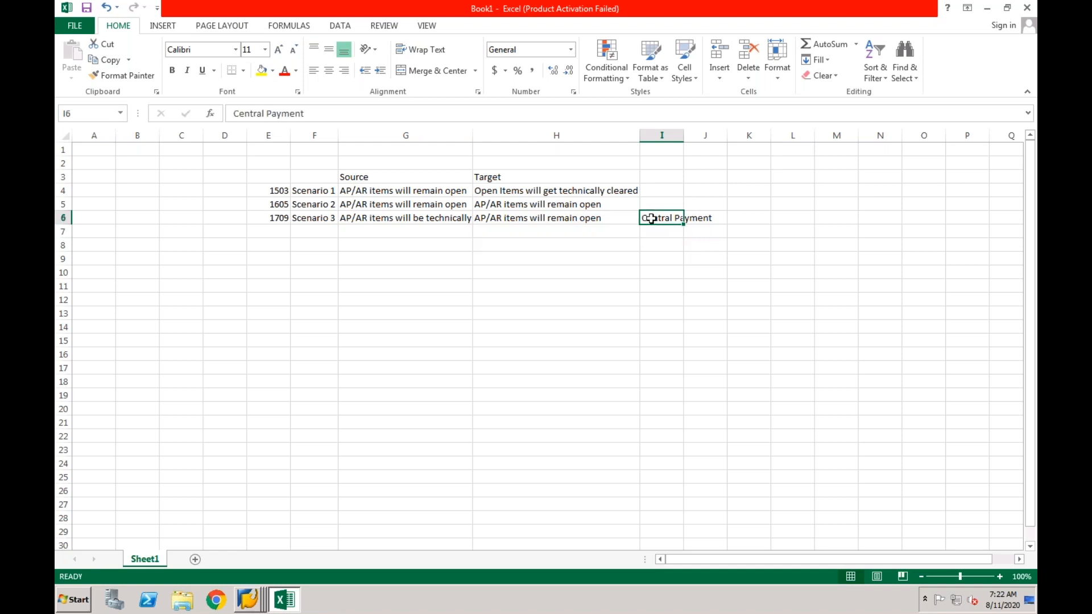
left_click(621, 218)
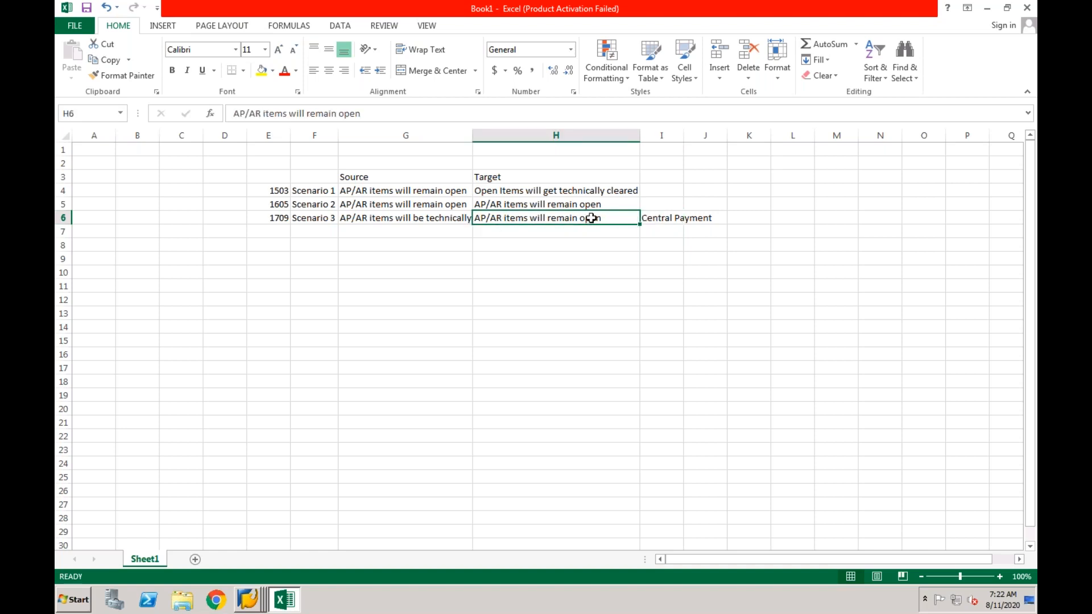
left_click(648, 219)
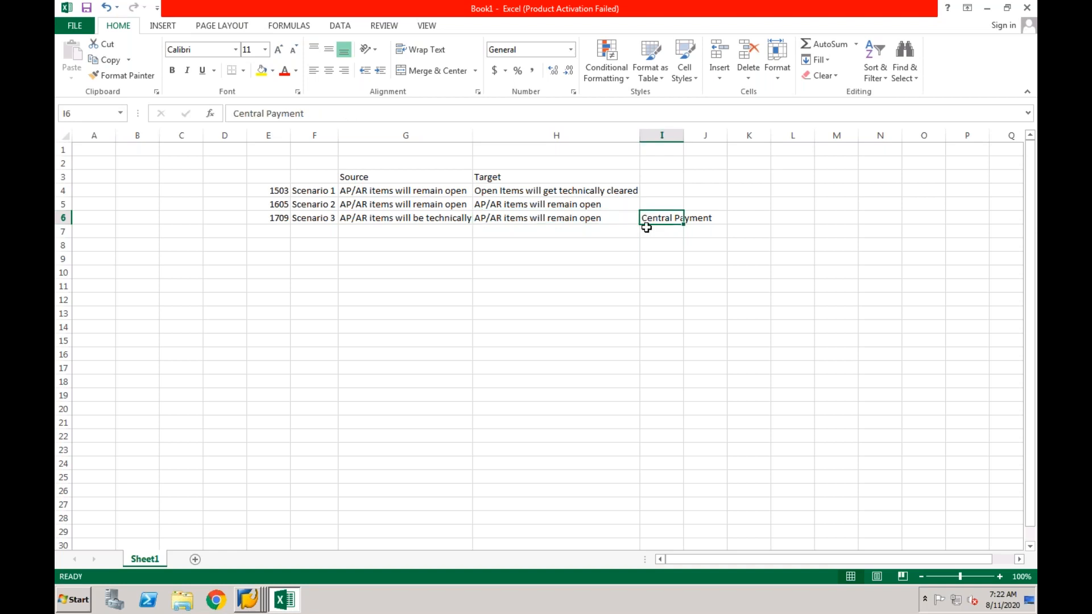
left_click_drag(531, 204, 401, 205)
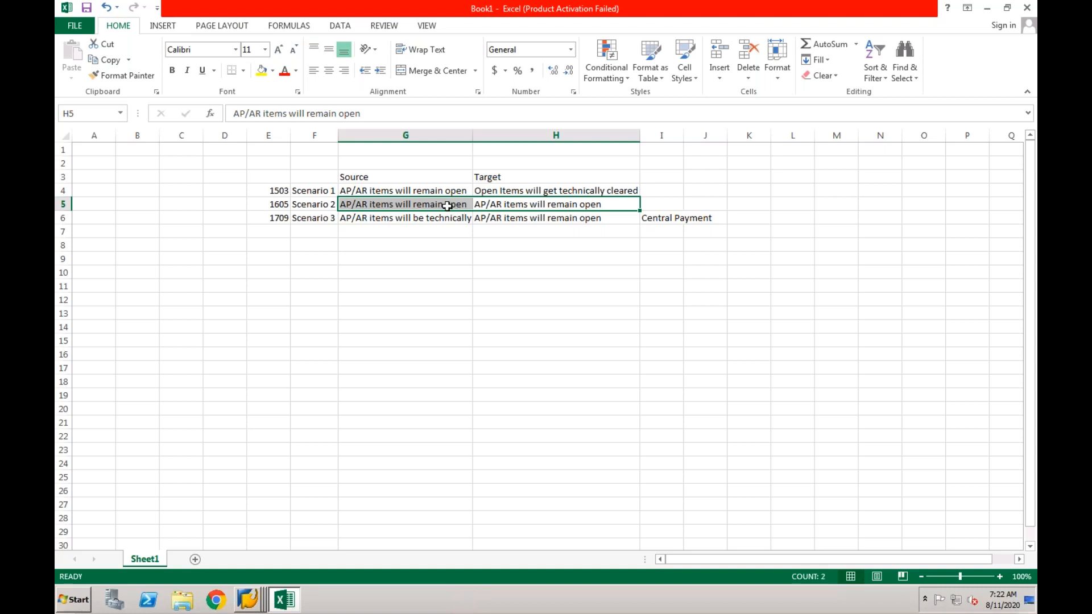
left_click(447, 206)
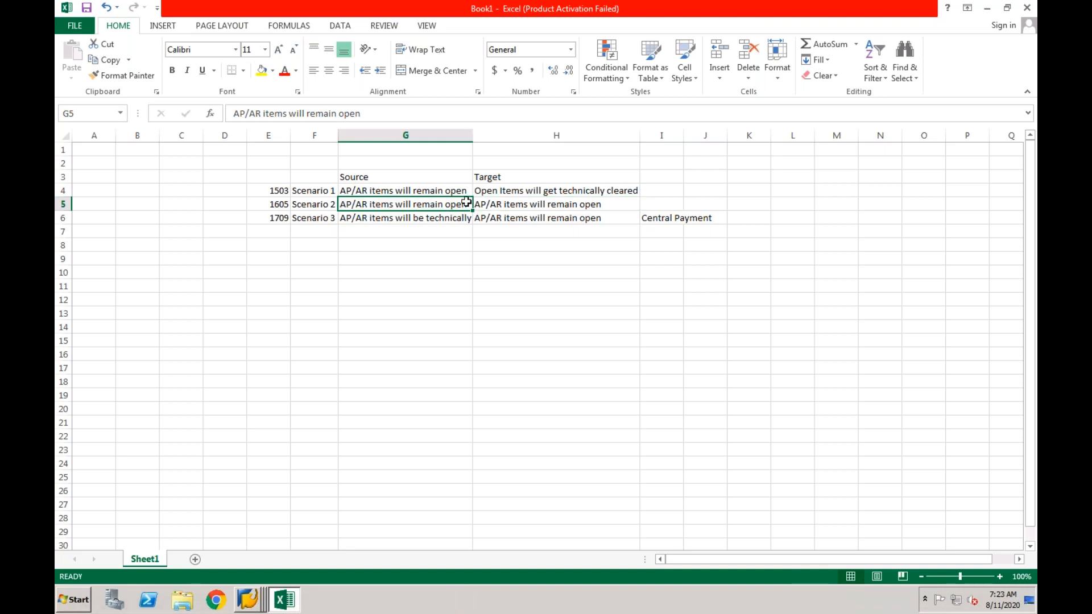
left_click(485, 203)
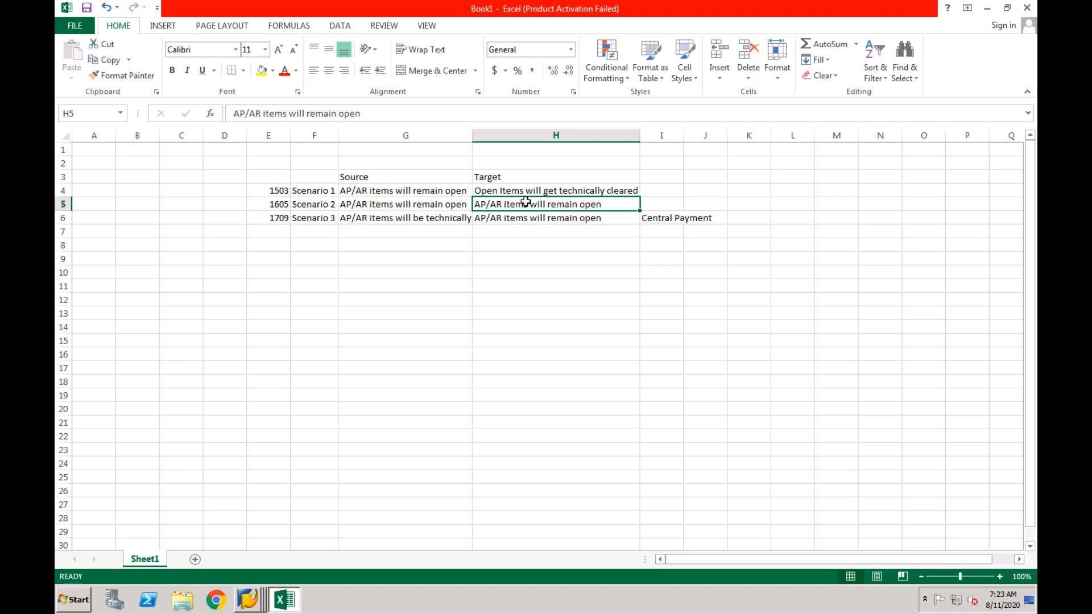
Enter 1809 in E7, and 1801, 1805 and 1 in B7, C7 and D7
left_click(273, 231)
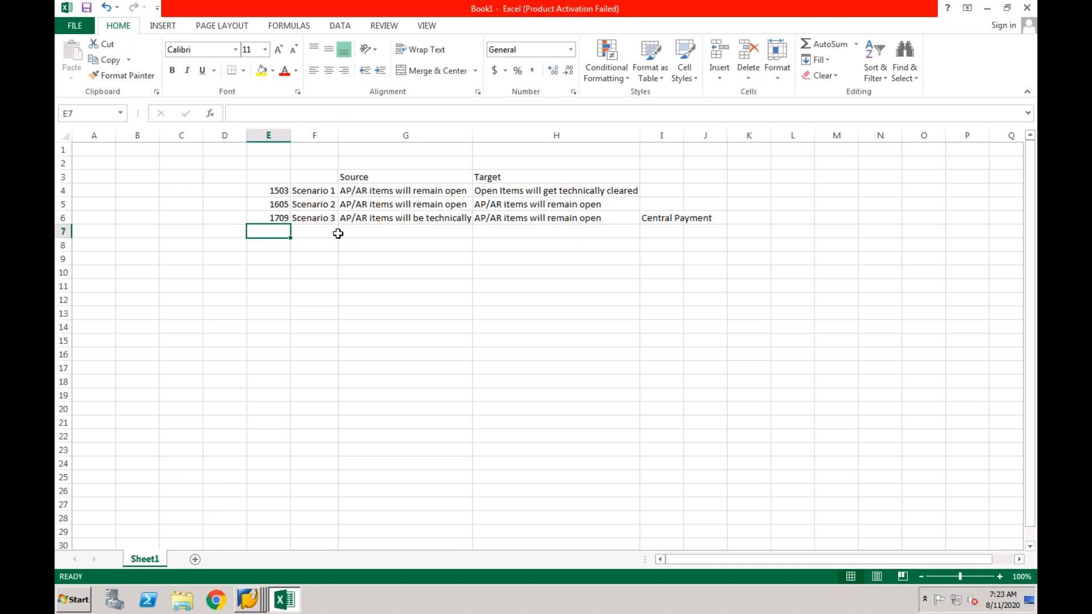
type("1809")
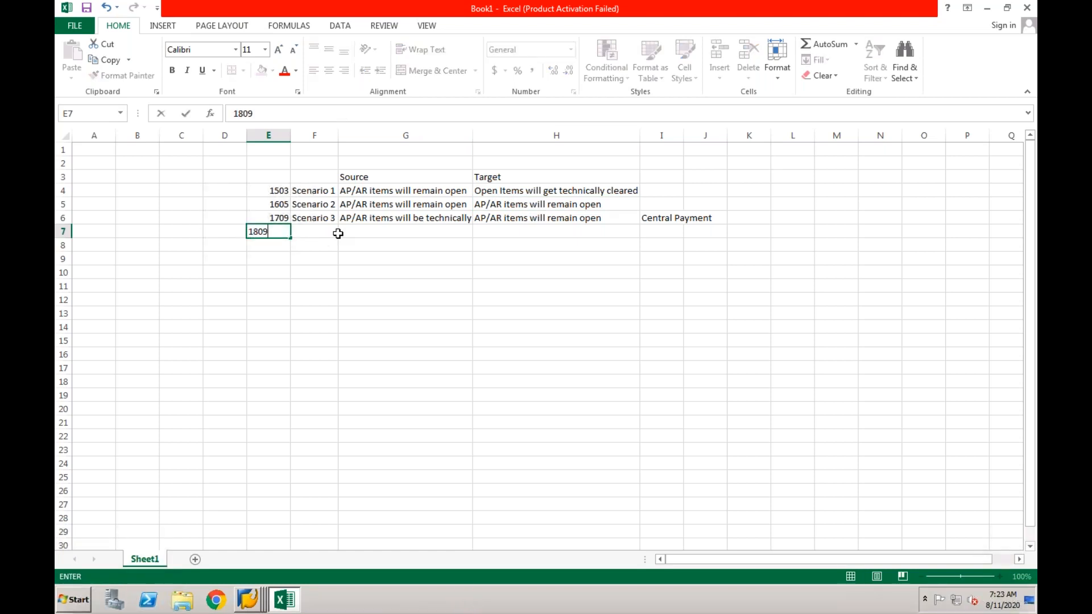
left_click(136, 233)
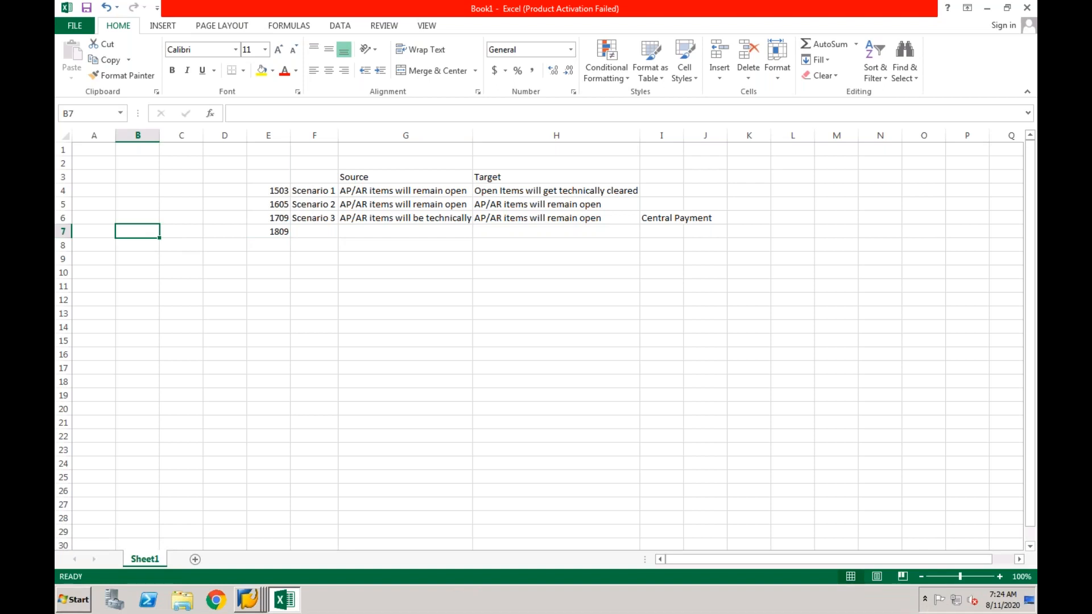
type("1801")
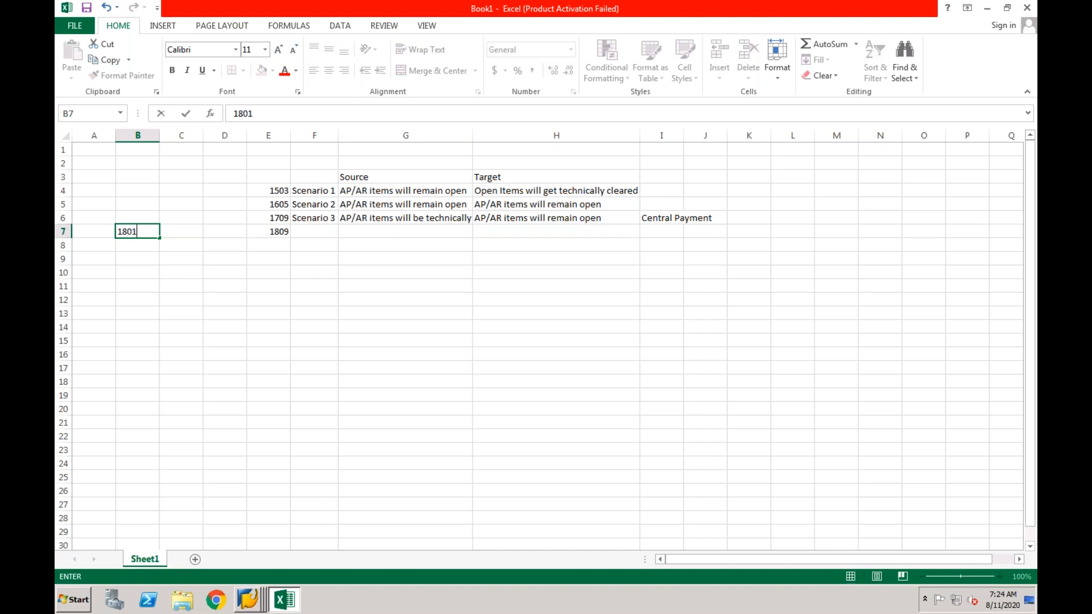
key("Tab")
type("1805")
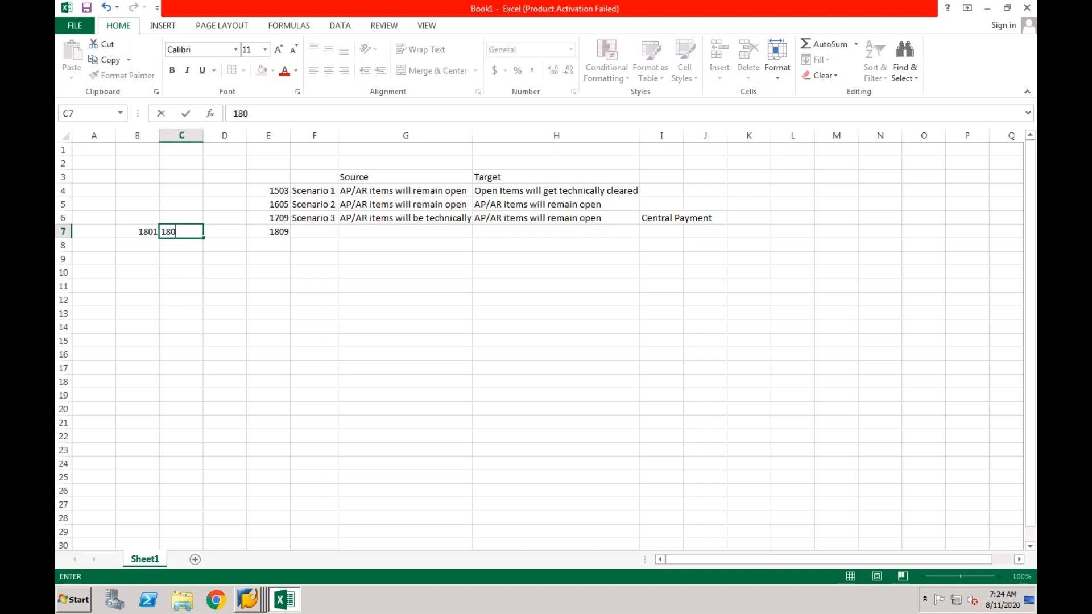
key("Tab")
type("1")
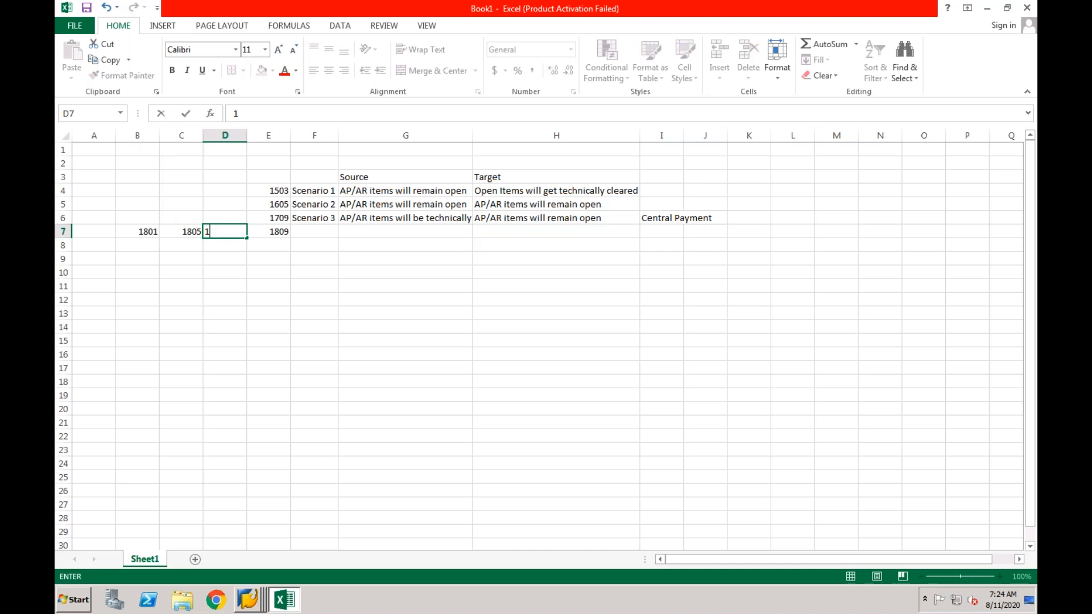
key("shift+Tab")
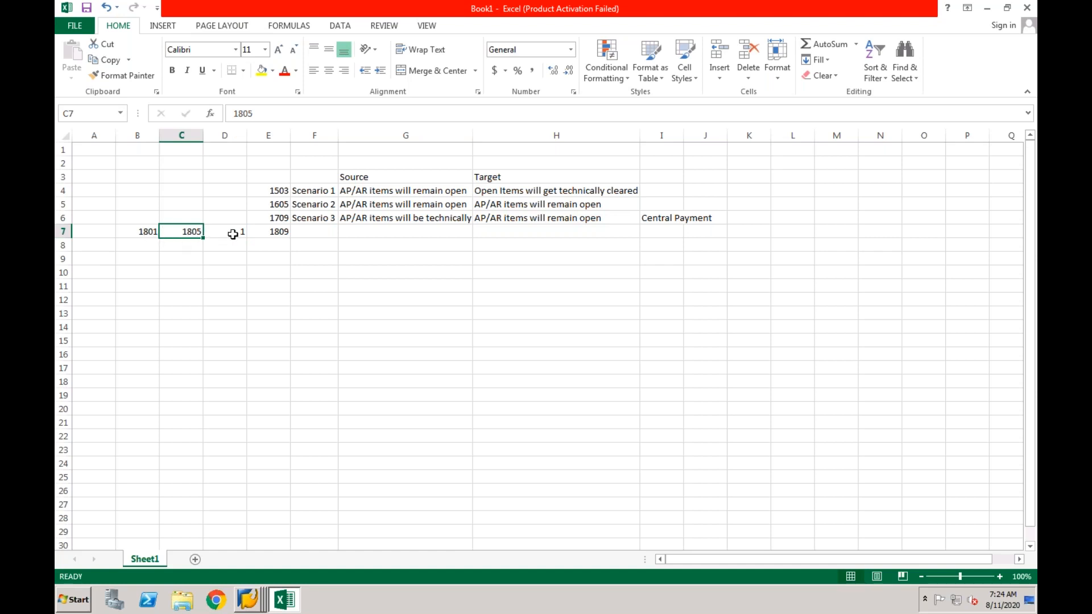
Review Scenario 2's row 5 cells, then select 1801 and 1805 in B7:C7
left_click(277, 206)
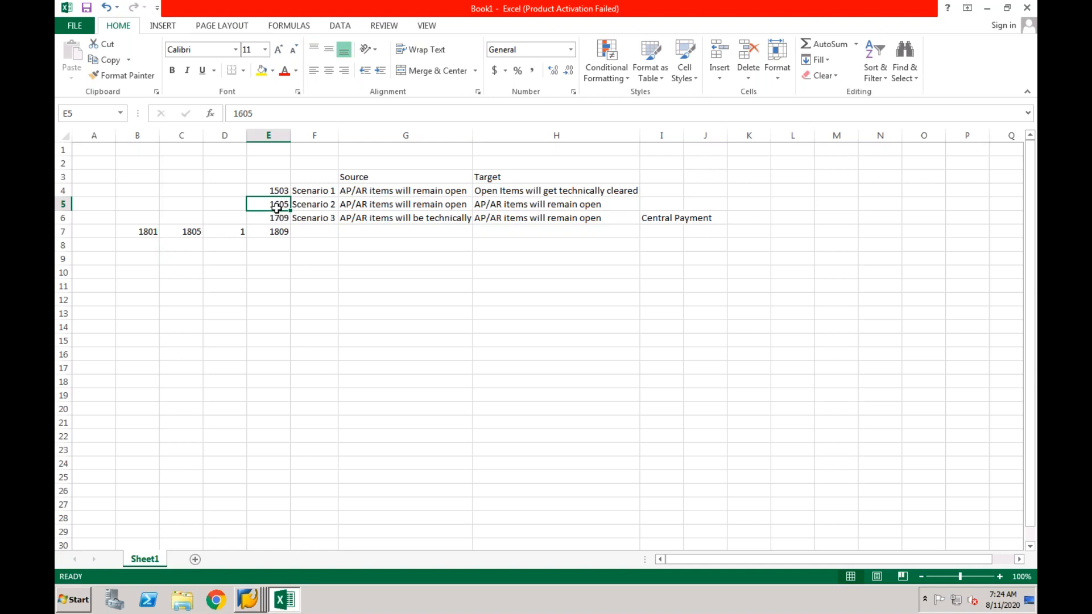
left_click(365, 207)
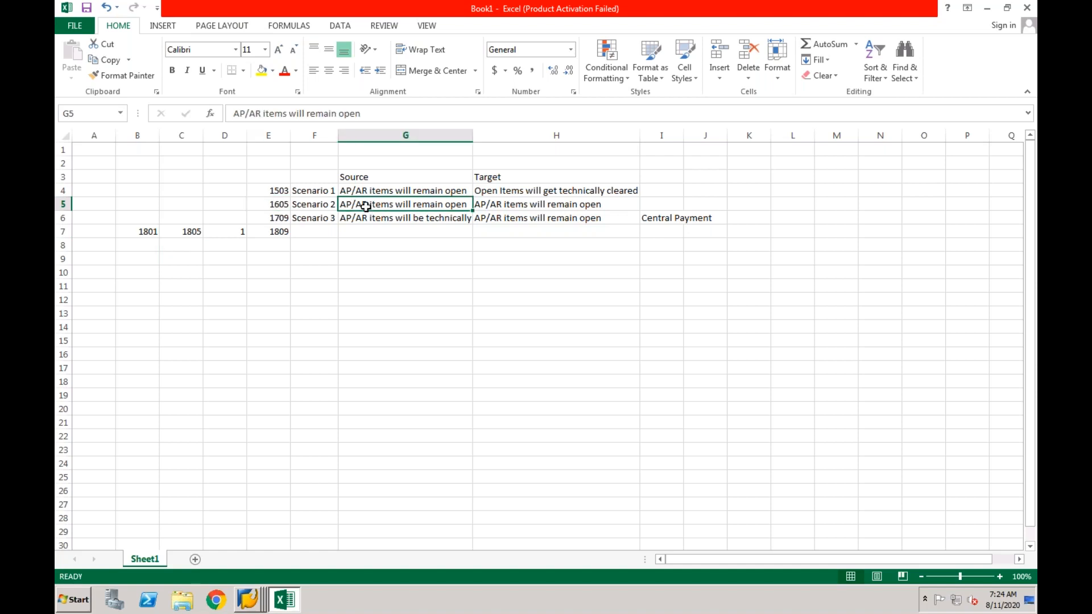
left_click(278, 205)
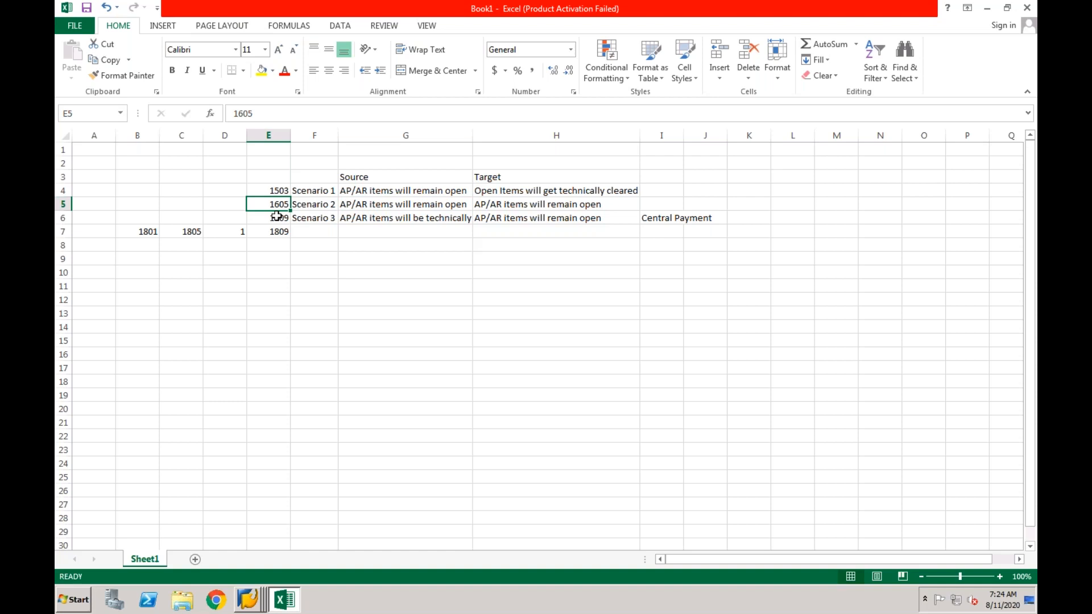
left_click(296, 207)
left_click(285, 207)
left_click_drag(151, 231, 179, 231)
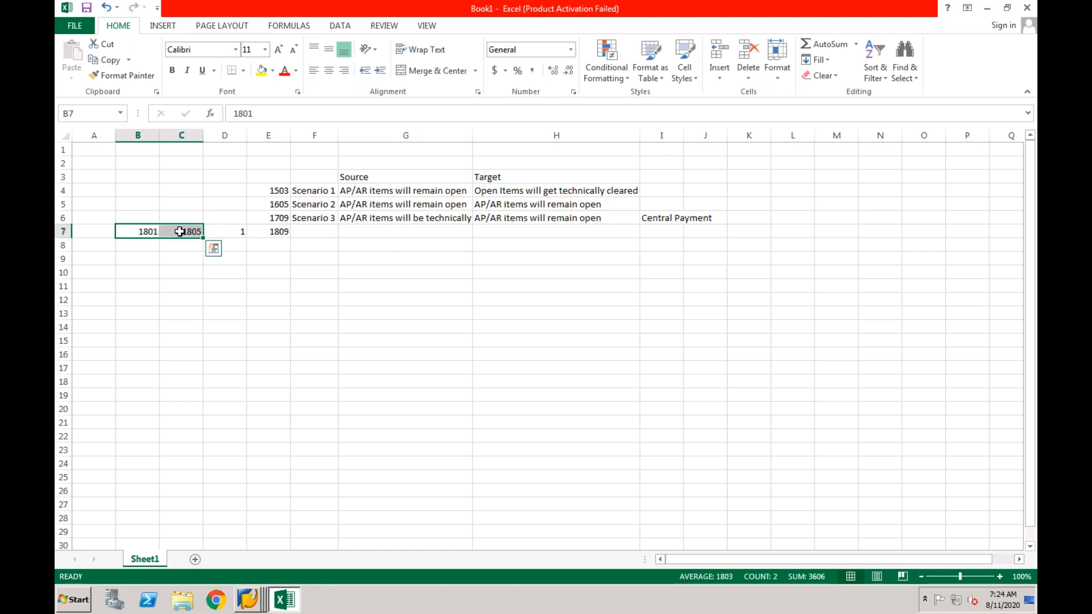
Clear 1801, 1805 and 1 from B7, C7 and D7, leaving only 1809
key("BackSpace")
left_click(192, 259)
left_click(195, 235)
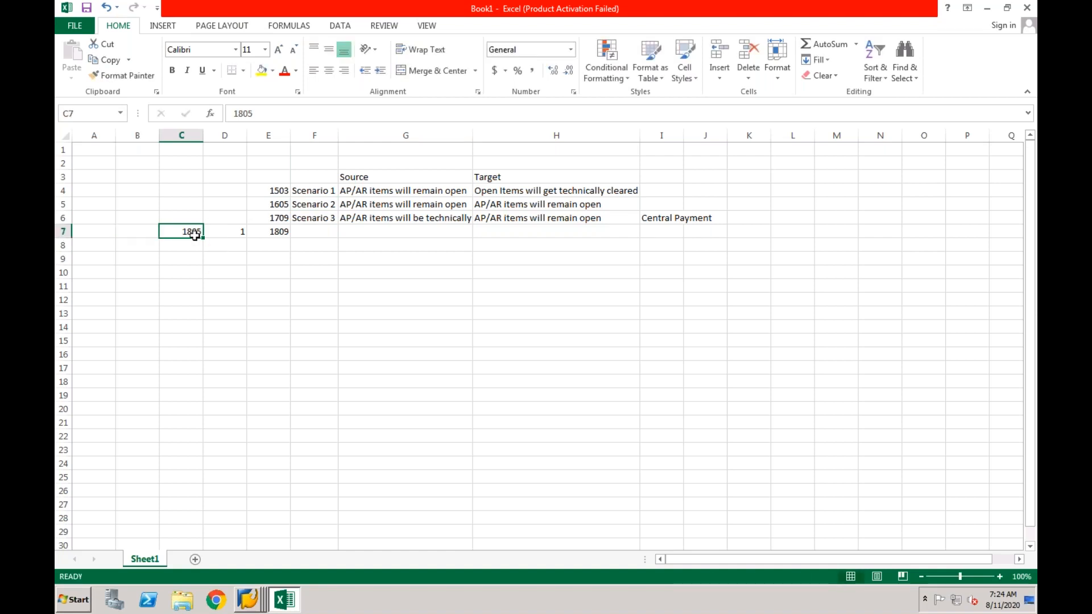
key("BackSpace")
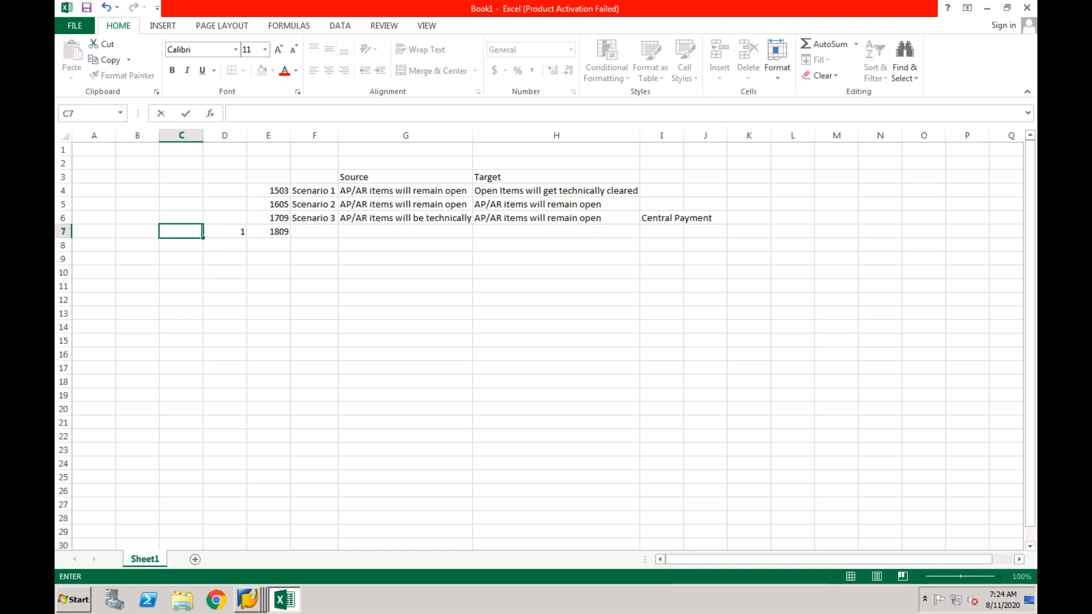
left_click(221, 232)
key("BackSpace")
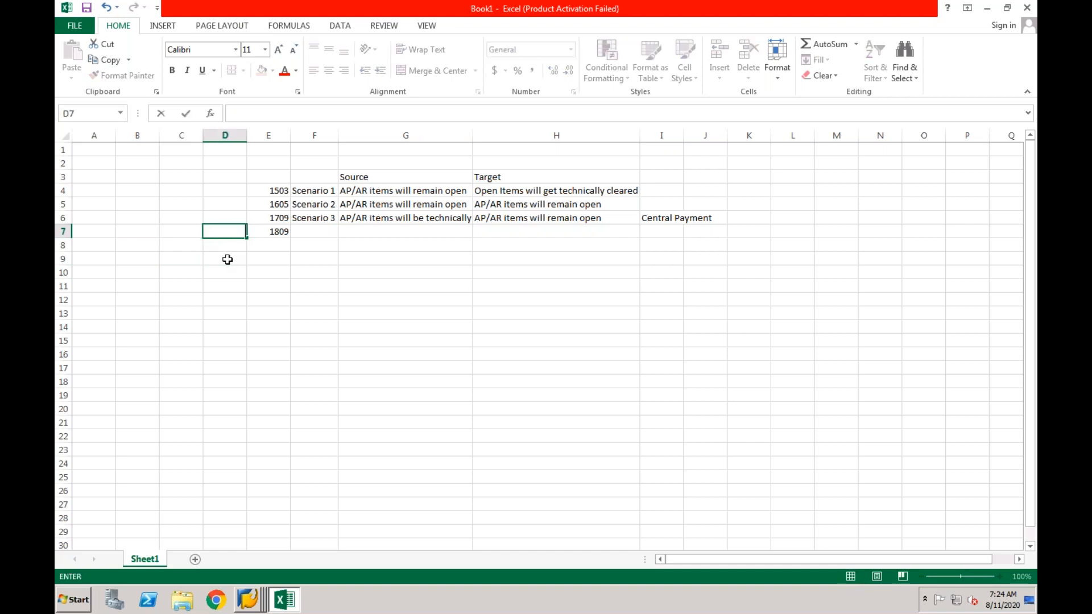
left_click(277, 323)
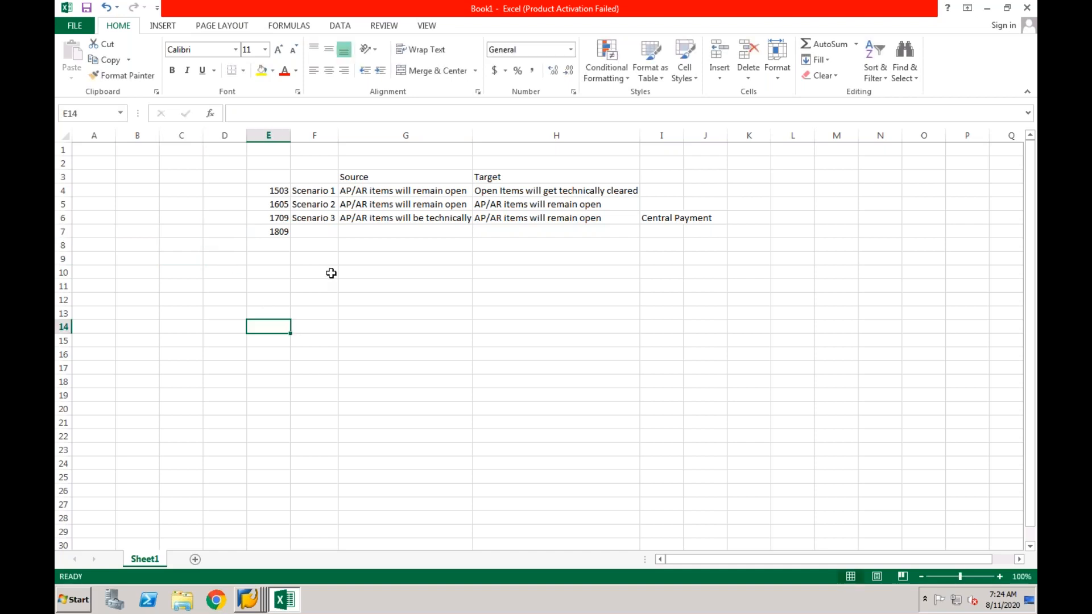
left_click(323, 206)
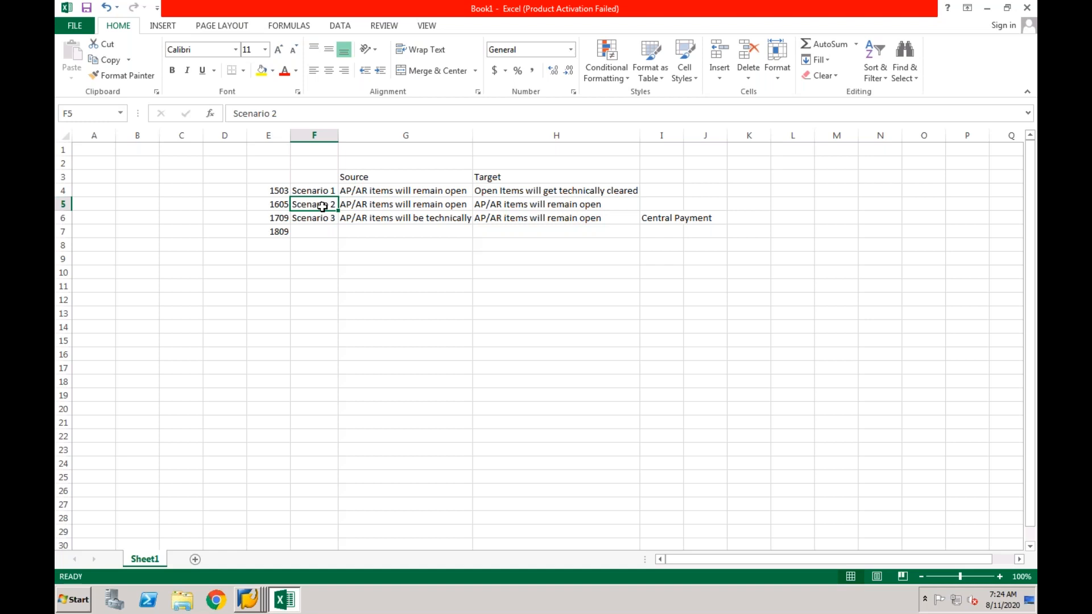
key("super+Tab")
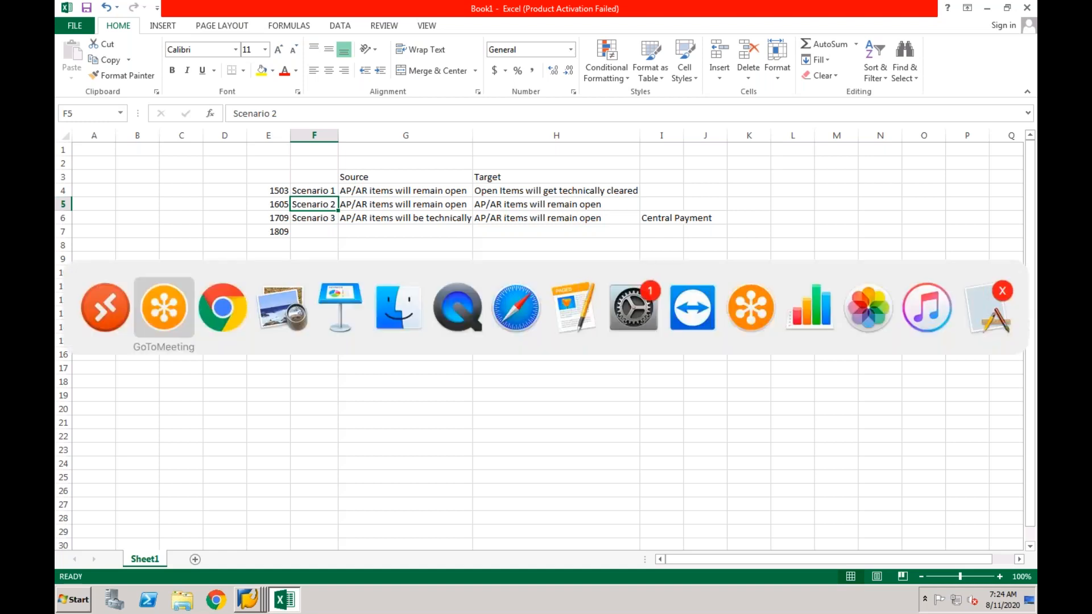
Switch to Keynote and show slide 2, Central Processes
key("super+Tab")
key("super+Tab")
key("super+Tab")
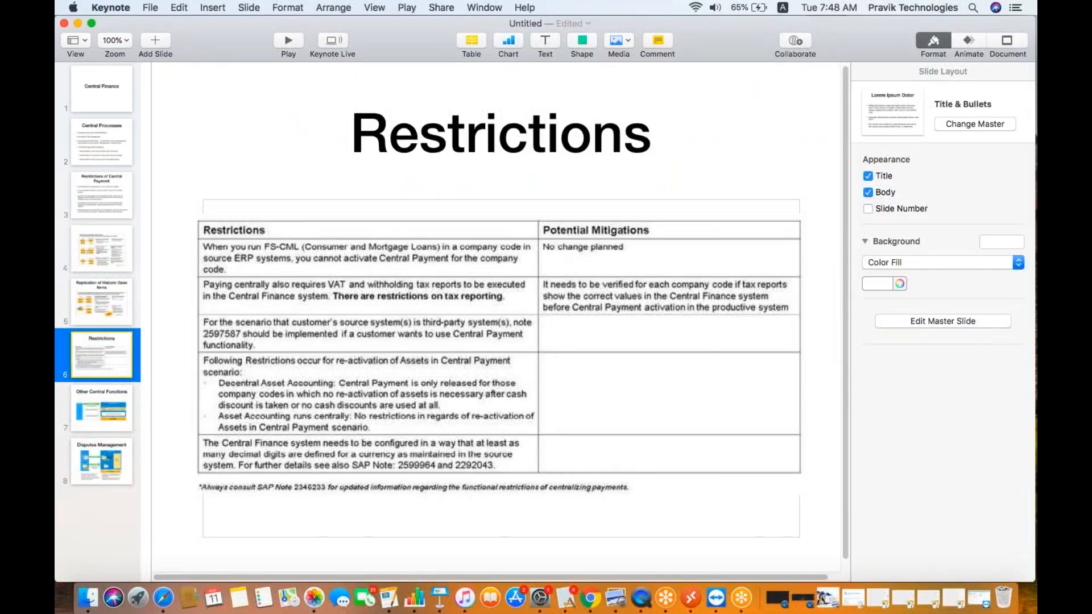
left_click(120, 148)
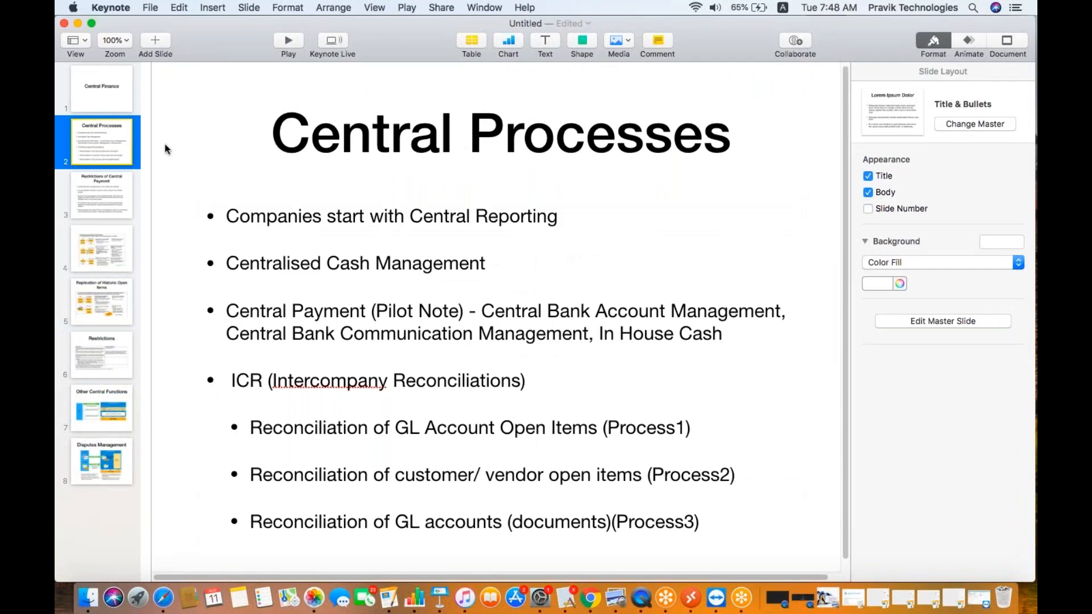